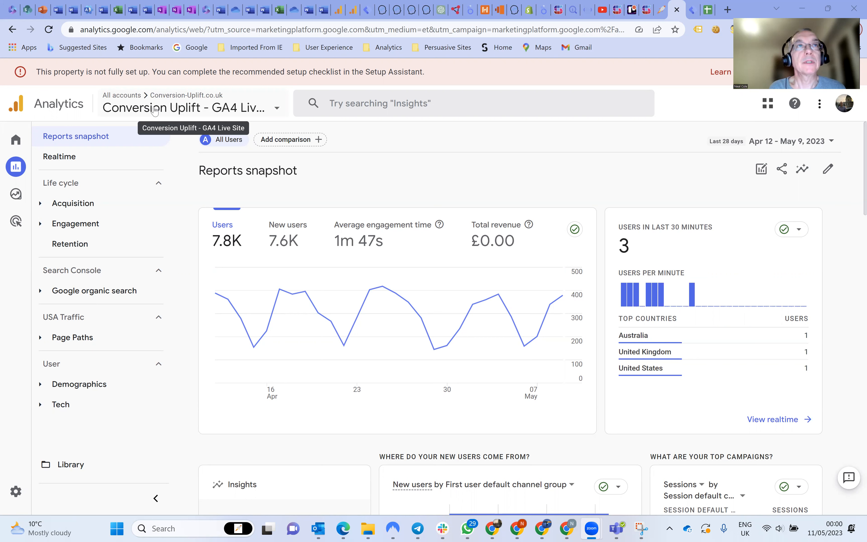
Step: Start creating a new property in the account's admin settings and name it "Conversion Uplift Shop"
{"action": "left_click", "coordinate": [21, 494]}
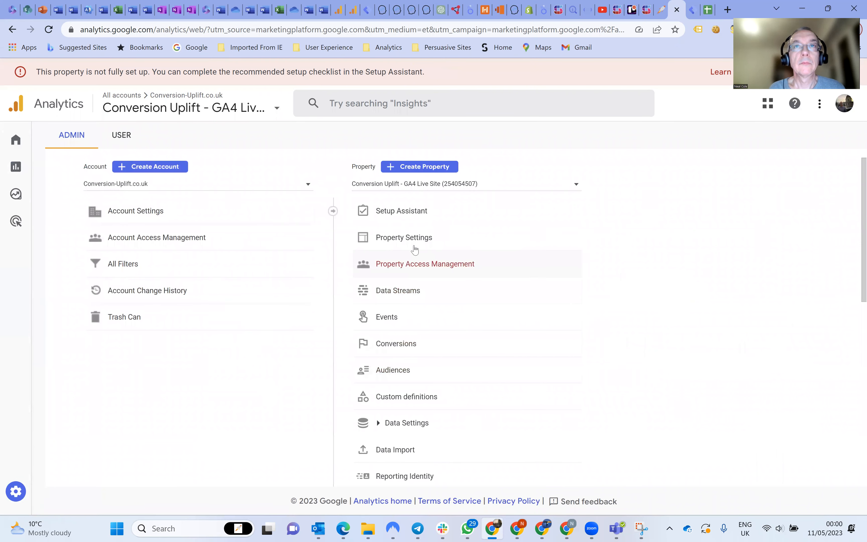
{"action": "left_click", "coordinate": [421, 169]}
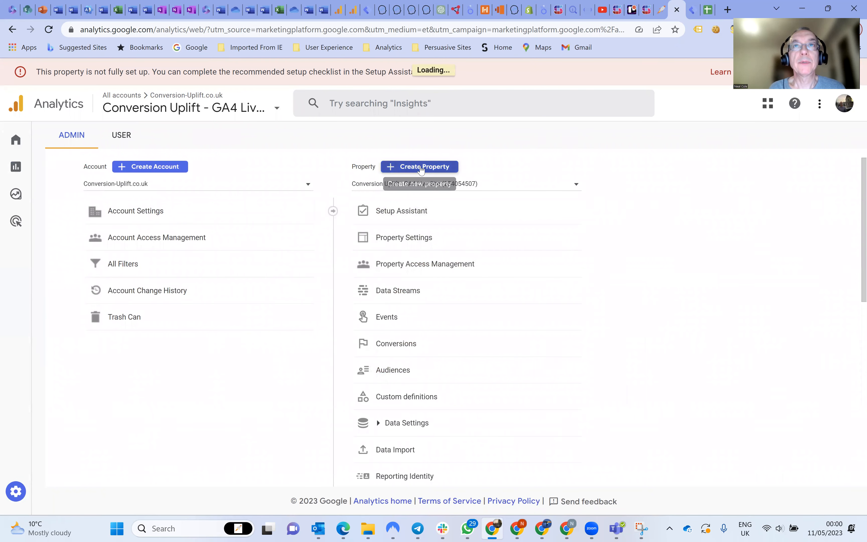
{"action": "left_click", "coordinate": [295, 356]}
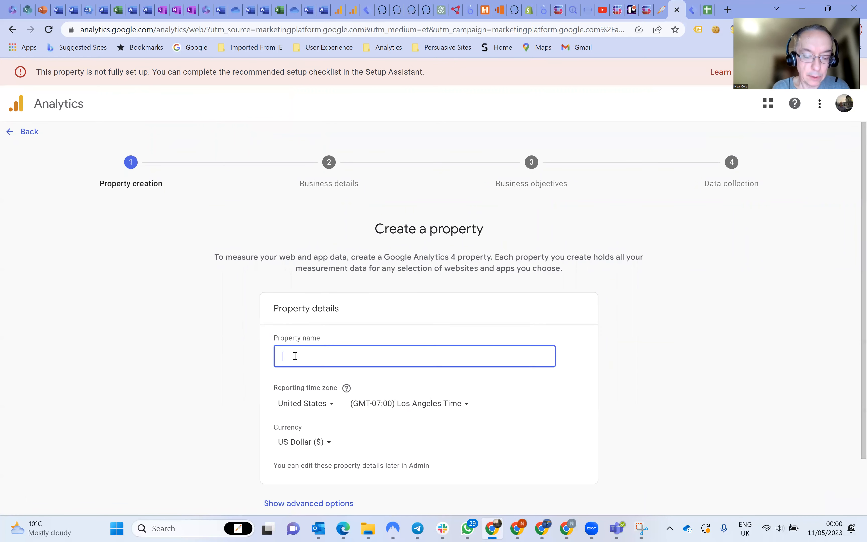
{"action": "type", "text": "Co"}
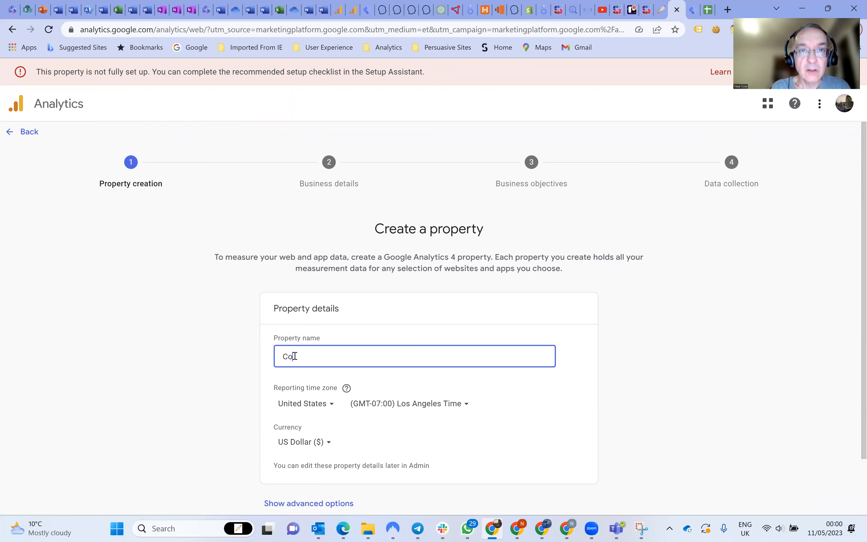
{"action": "type", "text": "nver"}
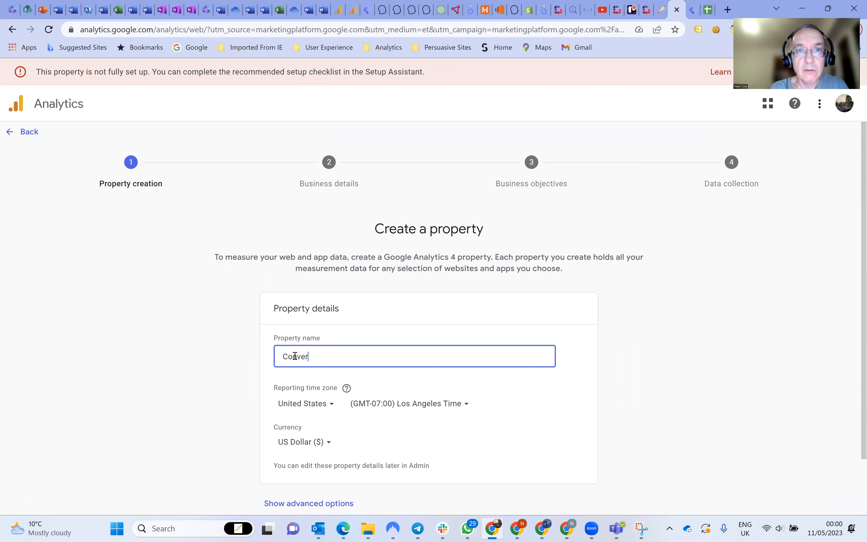
{"action": "type", "text": "sion U"}
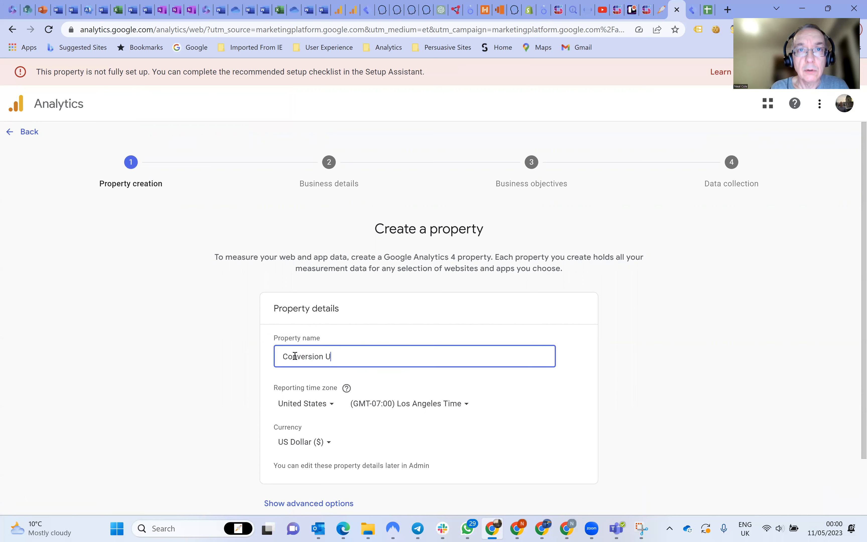
{"action": "type", "text": "plift Shop"}
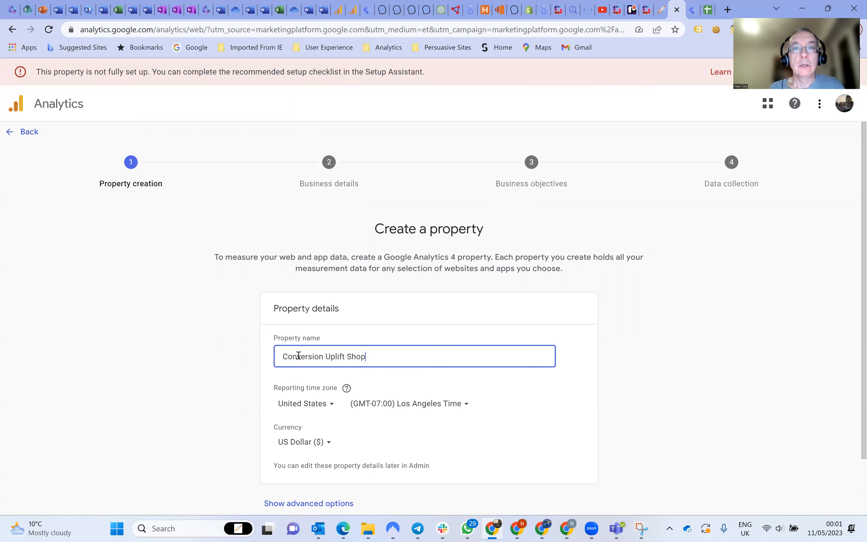
Step: Set the property's reporting time zone to United Kingdom and its currency to British Pound (£), and continue to the business details
{"action": "left_click", "coordinate": [313, 404]}
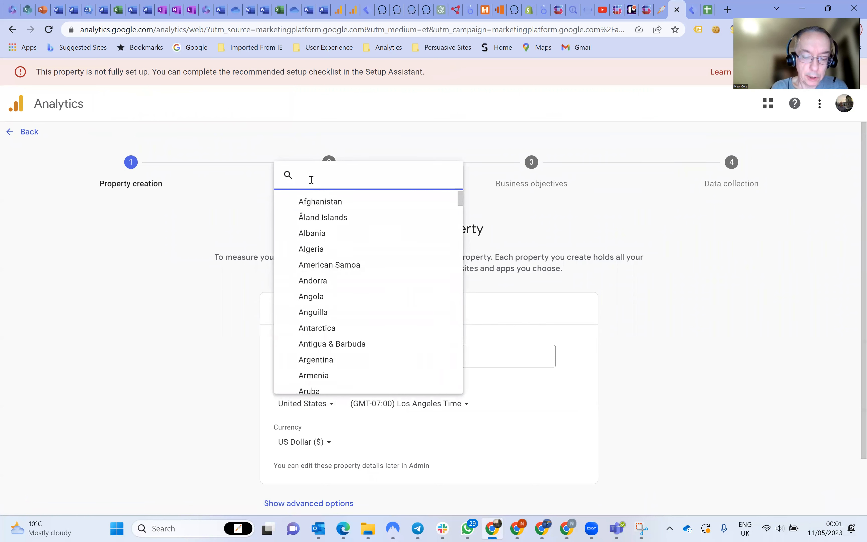
{"action": "type", "text": "Uni"}
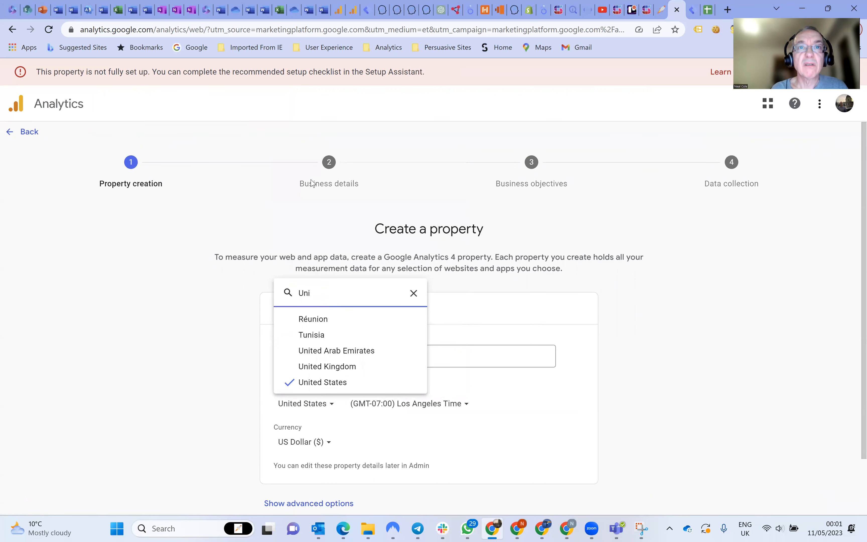
{"action": "left_click", "coordinate": [321, 368]}
{"action": "left_click", "coordinate": [302, 442]}
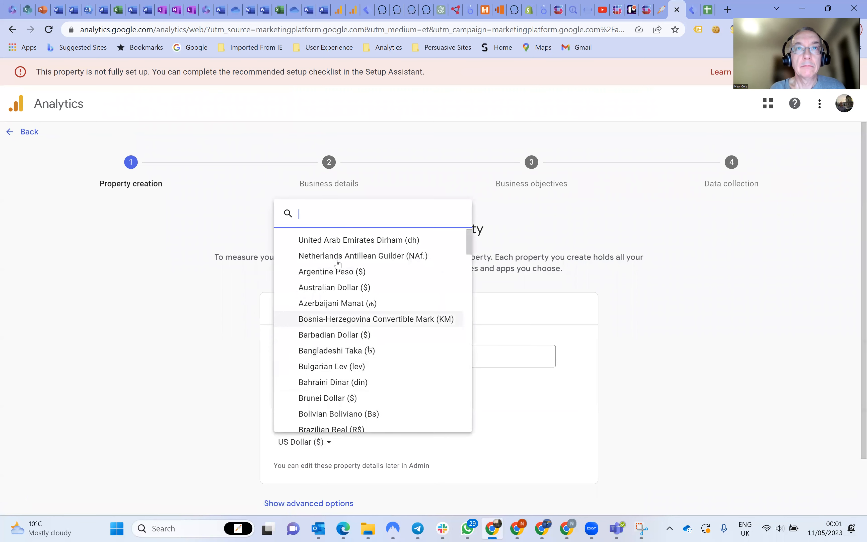
{"action": "type", "text": "pou"}
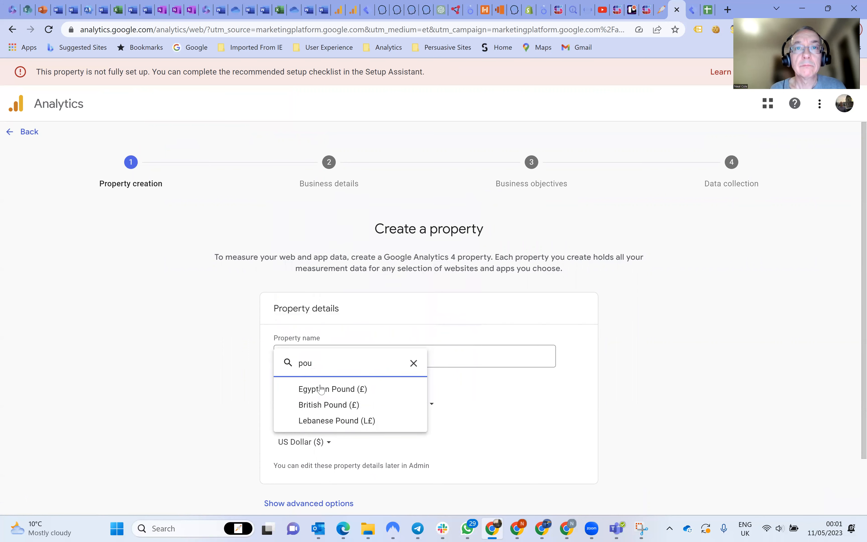
{"action": "left_click", "coordinate": [321, 405]}
{"action": "scroll", "coordinate": [374, 388], "scroll_direction": "down", "scroll_amount": 2}
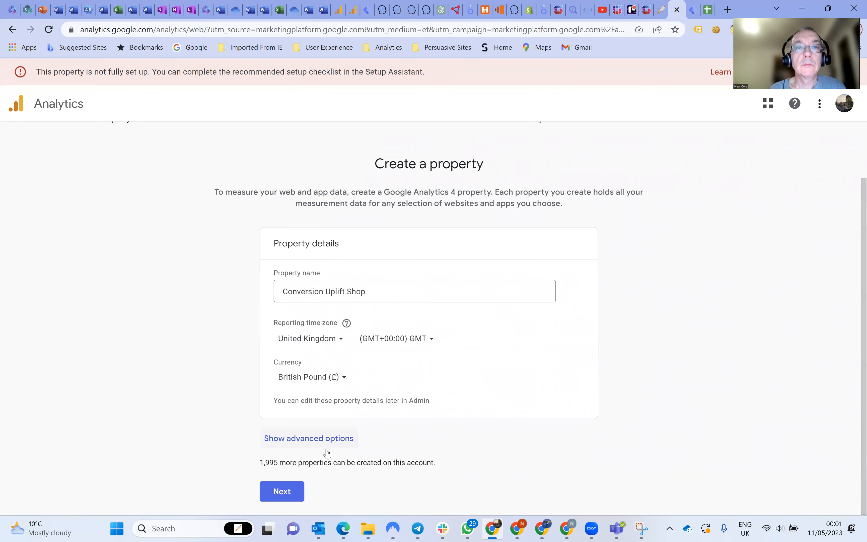
{"action": "left_click", "coordinate": [289, 492]}
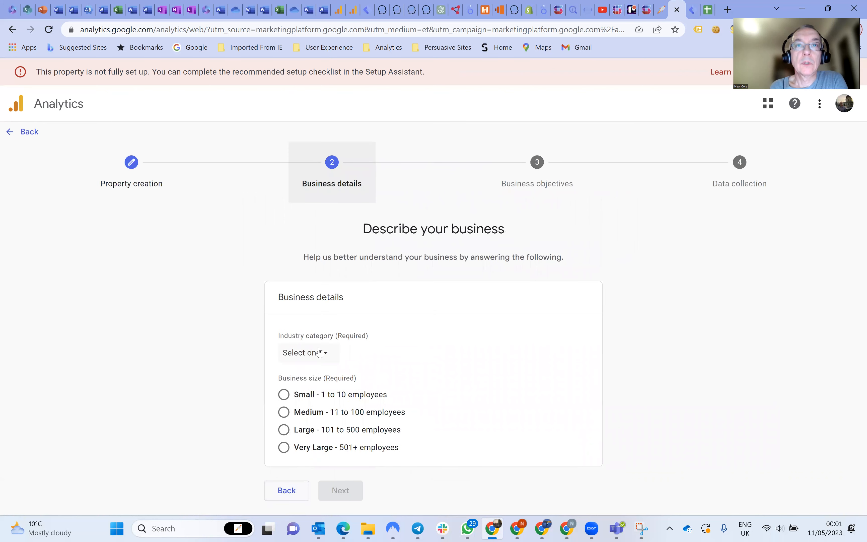
Step: Describe the business as Internet & Telecom with a Medium size of 11 to 100 employees, and continue to the objectives
{"action": "left_click", "coordinate": [324, 354]}
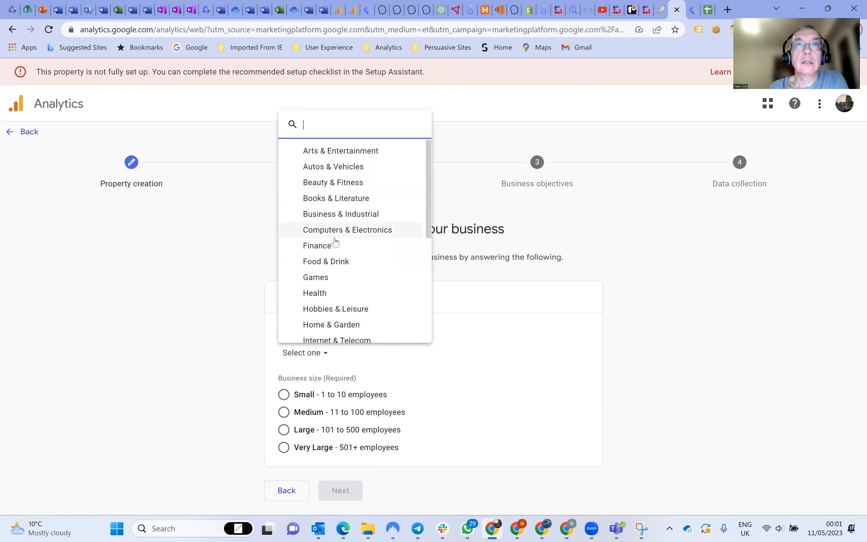
{"action": "scroll", "coordinate": [333, 251], "scroll_direction": "down", "scroll_amount": 2}
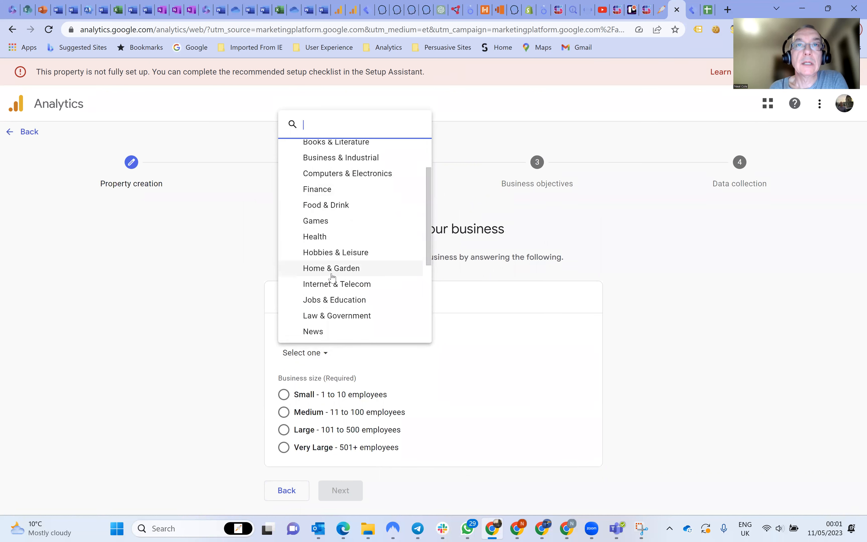
{"action": "left_click", "coordinate": [333, 284]}
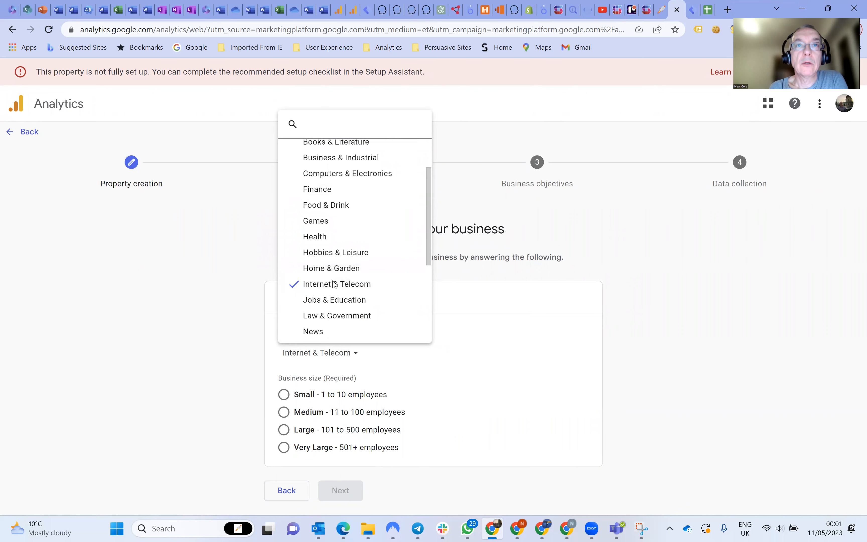
{"action": "left_click", "coordinate": [283, 412]}
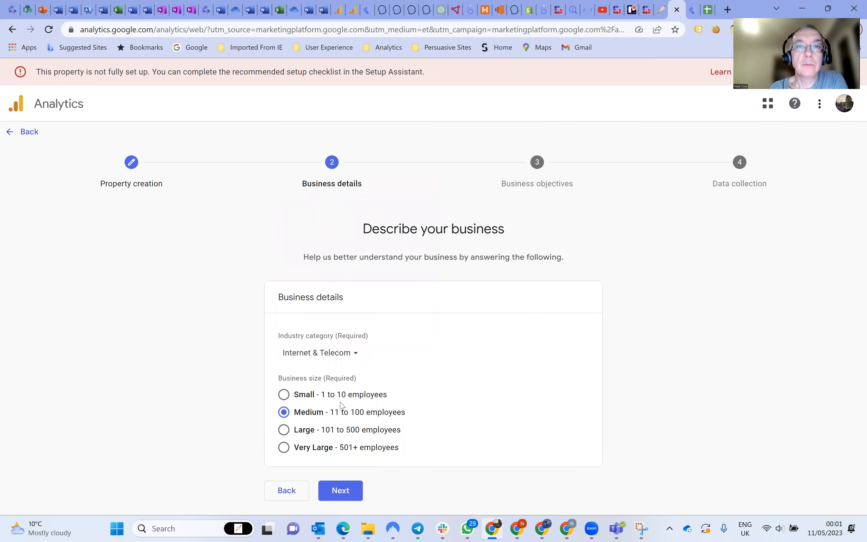
{"action": "left_click", "coordinate": [344, 491]}
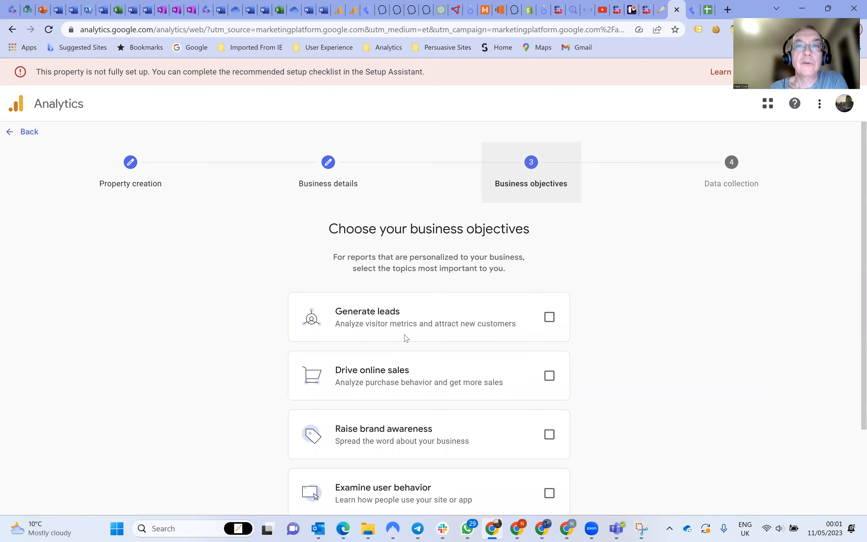
Step: Choose "Get baseline reports" as the business objective and create the property
{"action": "scroll", "coordinate": [406, 338], "scroll_direction": "down", "scroll_amount": 3}
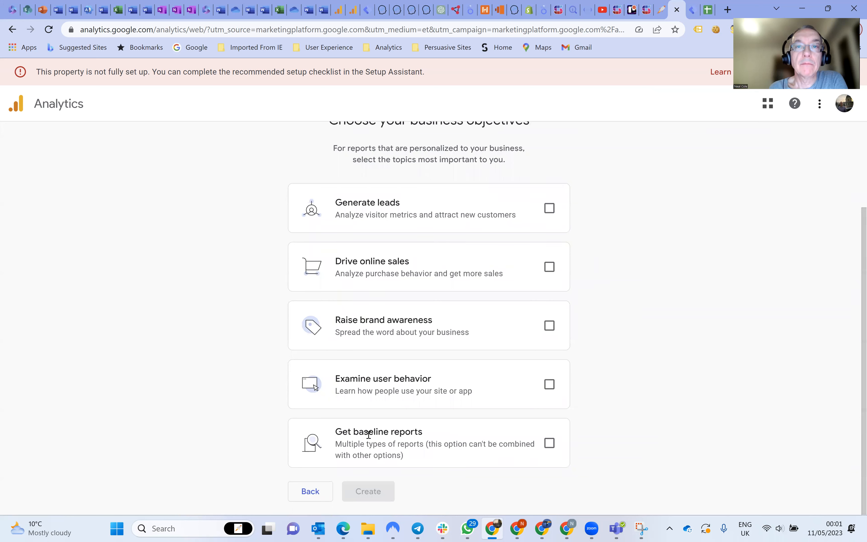
{"action": "left_click", "coordinate": [549, 444]}
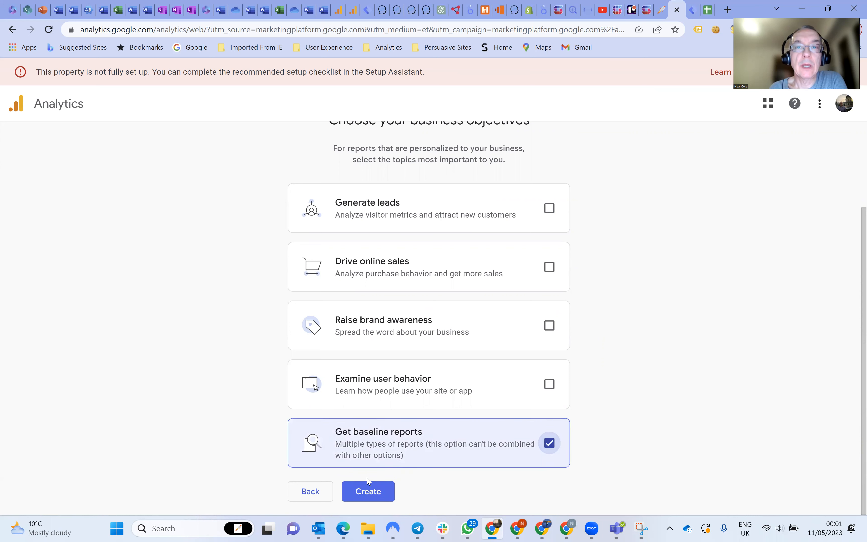
{"action": "left_click", "coordinate": [368, 493]}
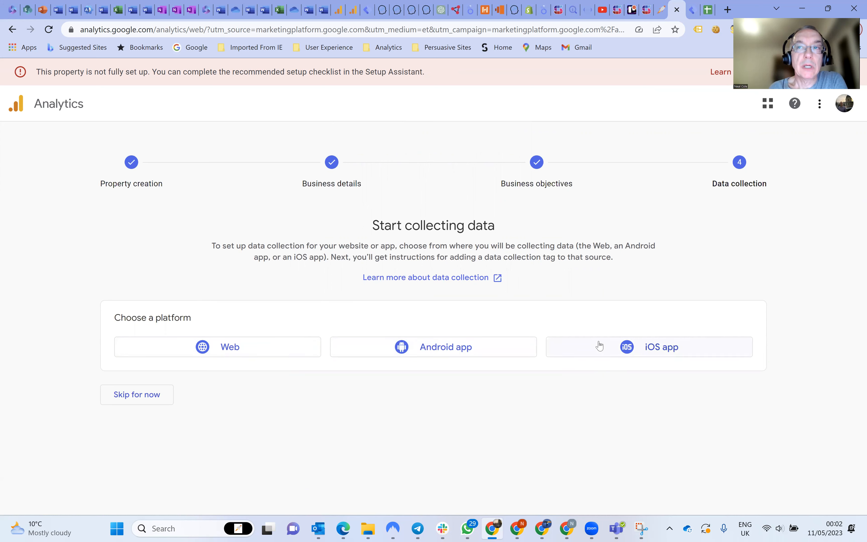
{"action": "left_click", "coordinate": [226, 350]}
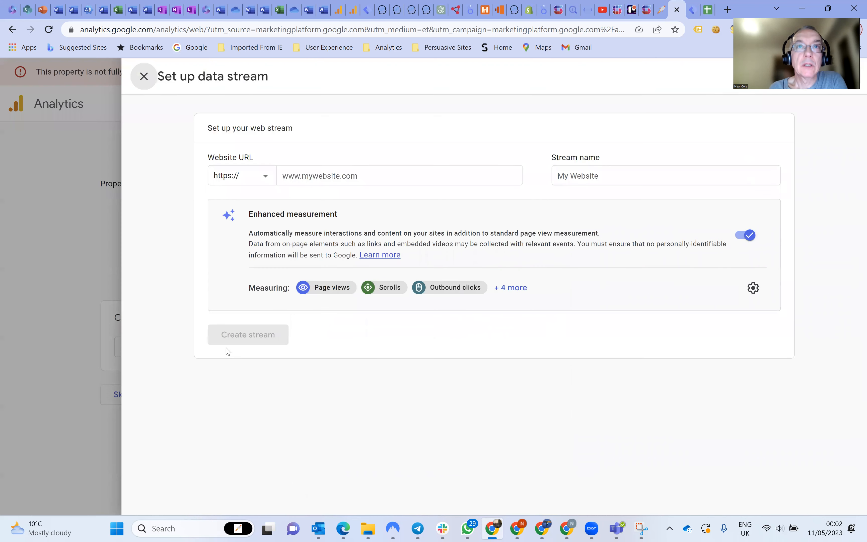
{"action": "left_click", "coordinate": [298, 179]}
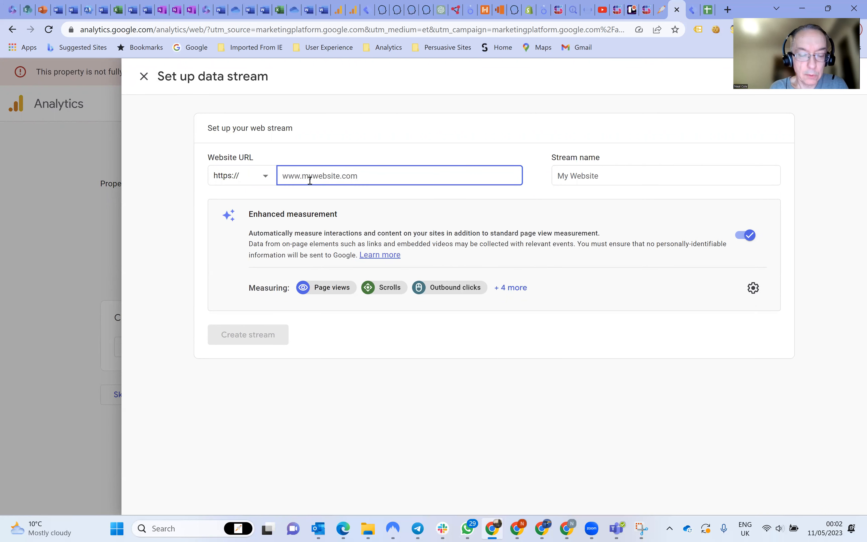
{"action": "type", "text": "www"}
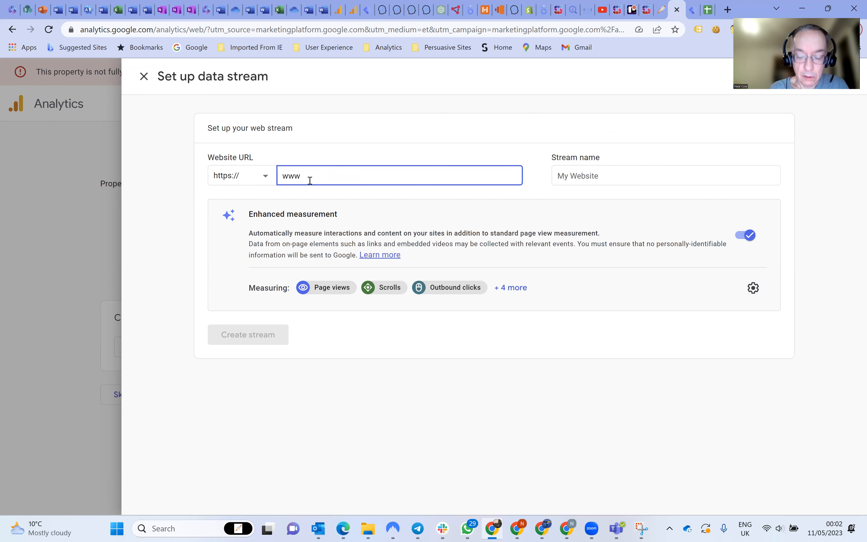
{"action": "type", "text": ".conversip"}
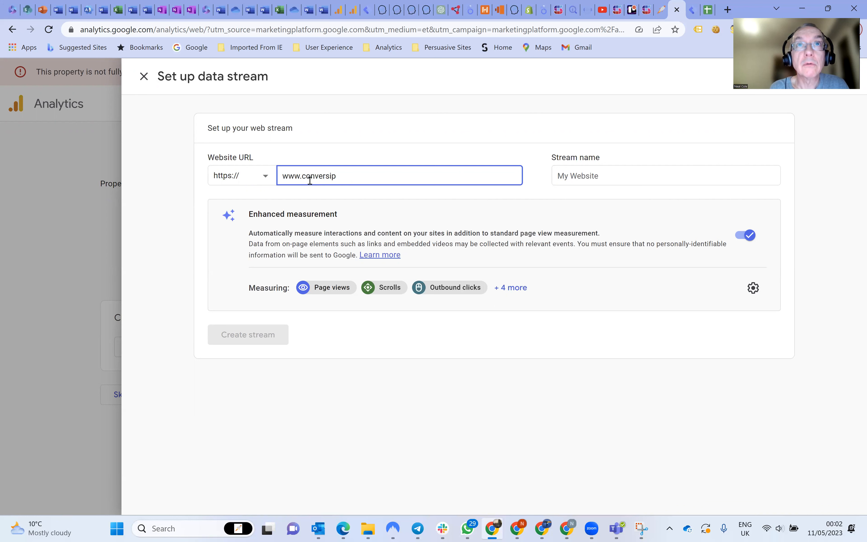
{"action": "key", "text": "BackSpace"}
{"action": "type", "text": "on"}
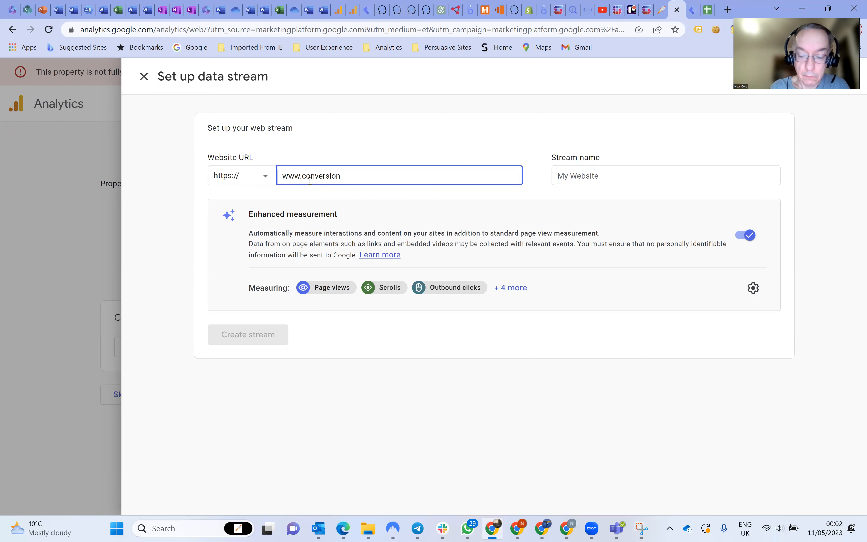
{"action": "type", "text": "-uplift"}
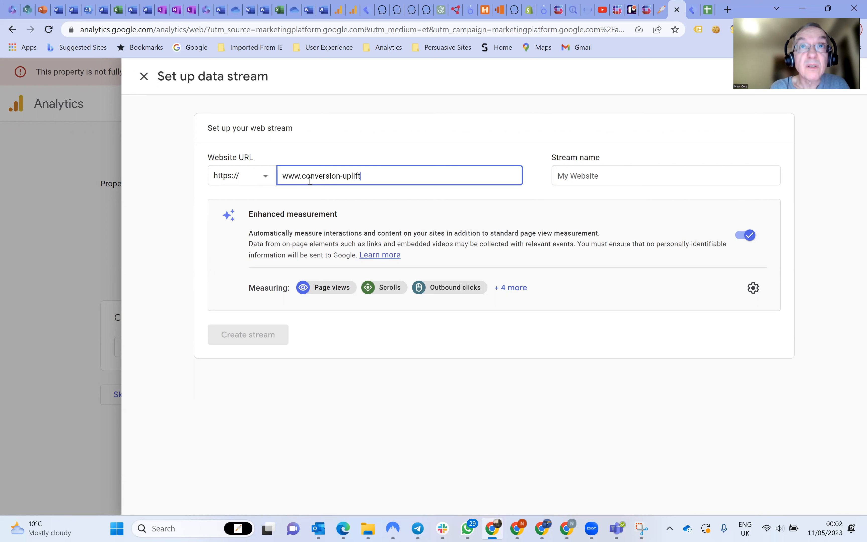
{"action": "type", "text": "-shop.com"}
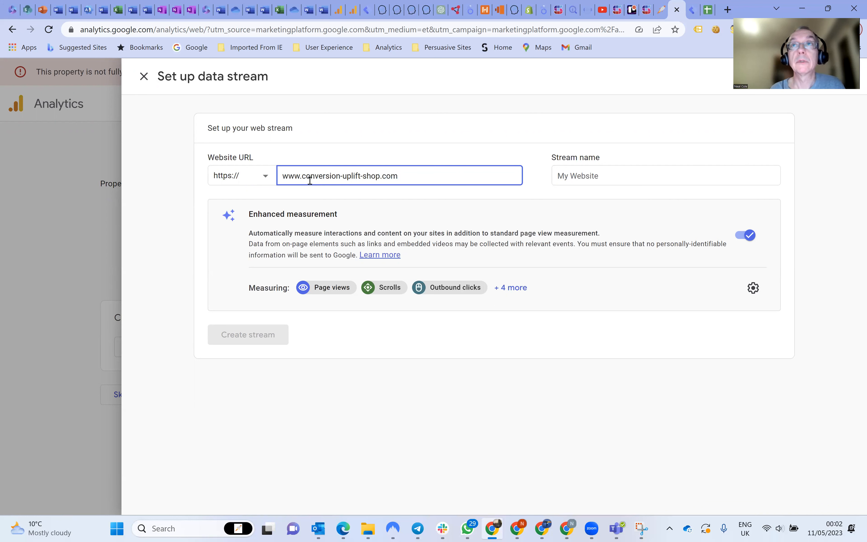
{"action": "left_click", "coordinate": [583, 177]}
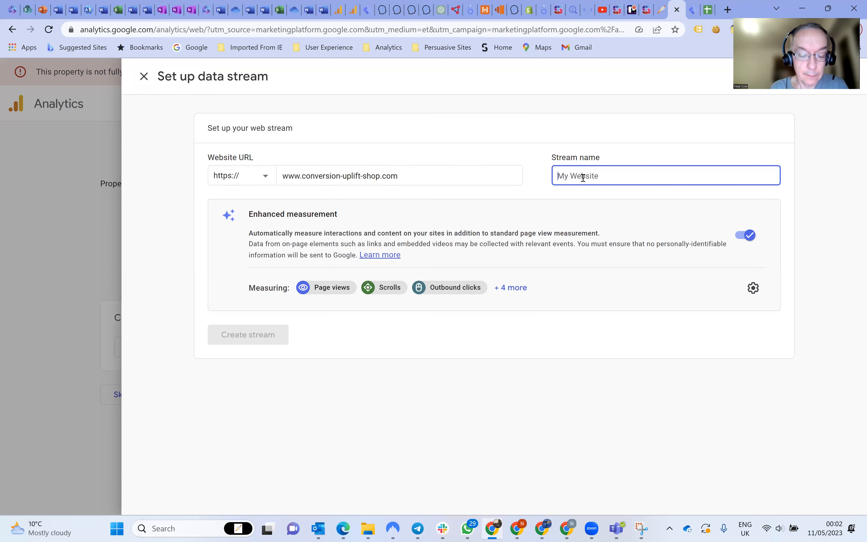
{"action": "type", "text": "Shop"}
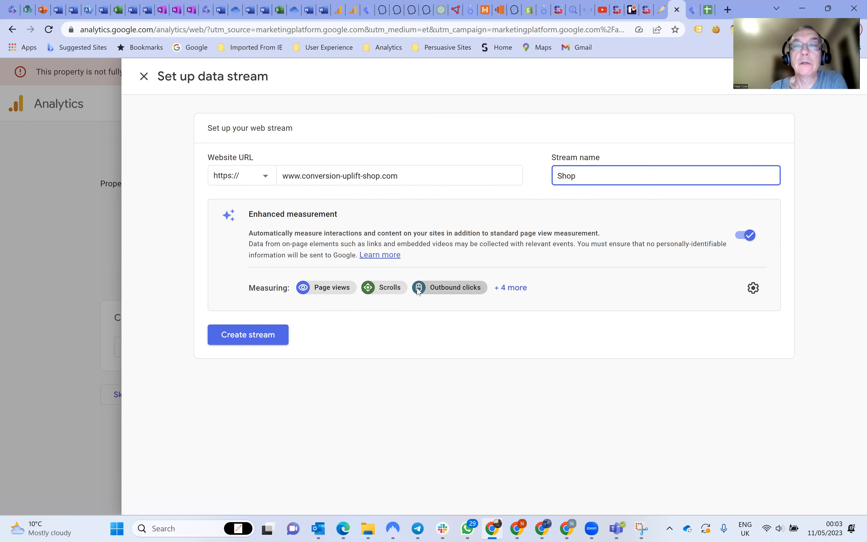
Step: Turn off form interactions in the stream's enhanced measurement settings and save
{"action": "left_click", "coordinate": [753, 289]}
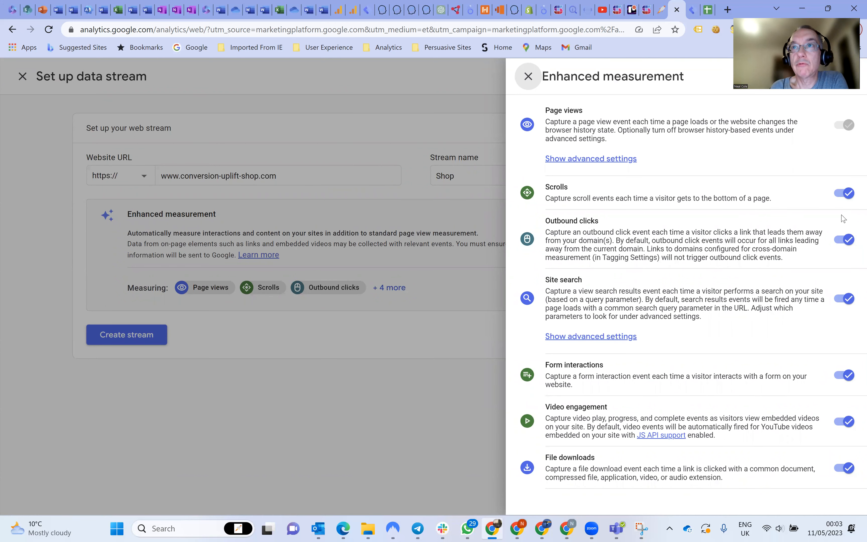
{"action": "left_click", "coordinate": [848, 377]}
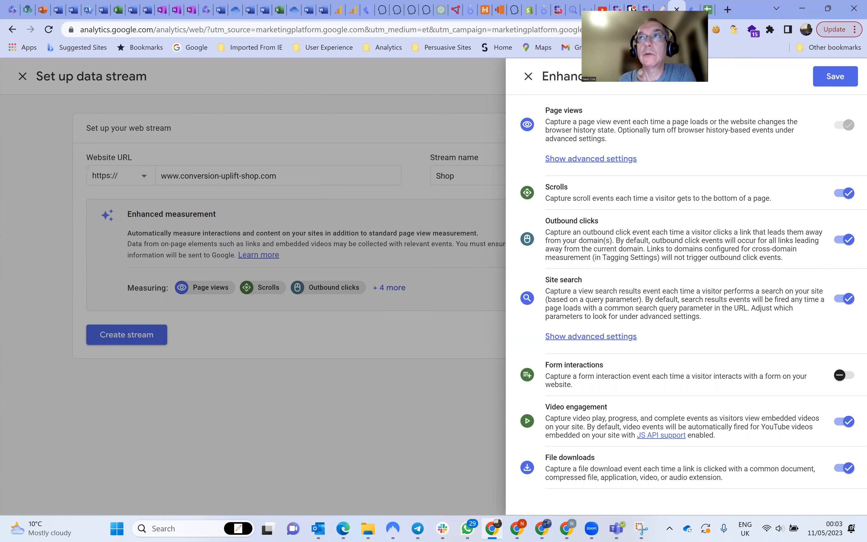
{"action": "left_click", "coordinate": [830, 81]}
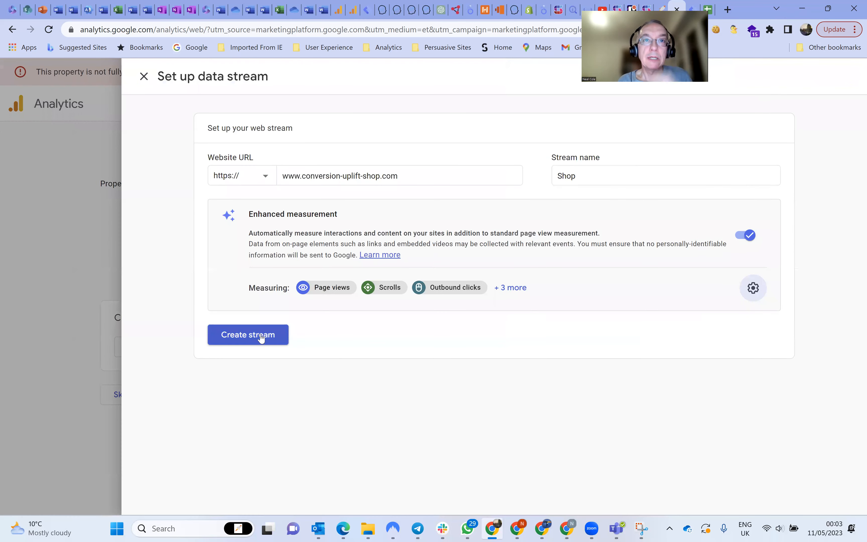
Step: Create the web stream and close the Google tag installation instructions to reach the stream details
{"action": "left_click", "coordinate": [261, 337]}
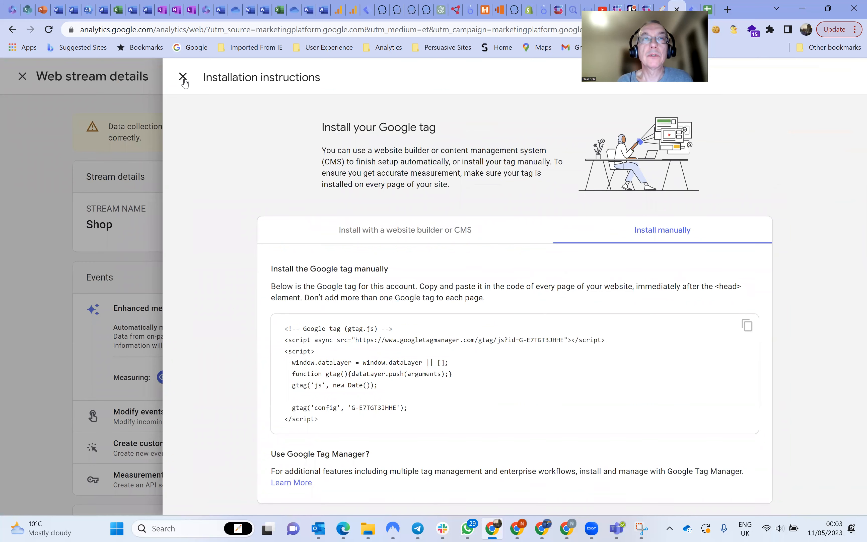
{"action": "left_click", "coordinate": [183, 78]}
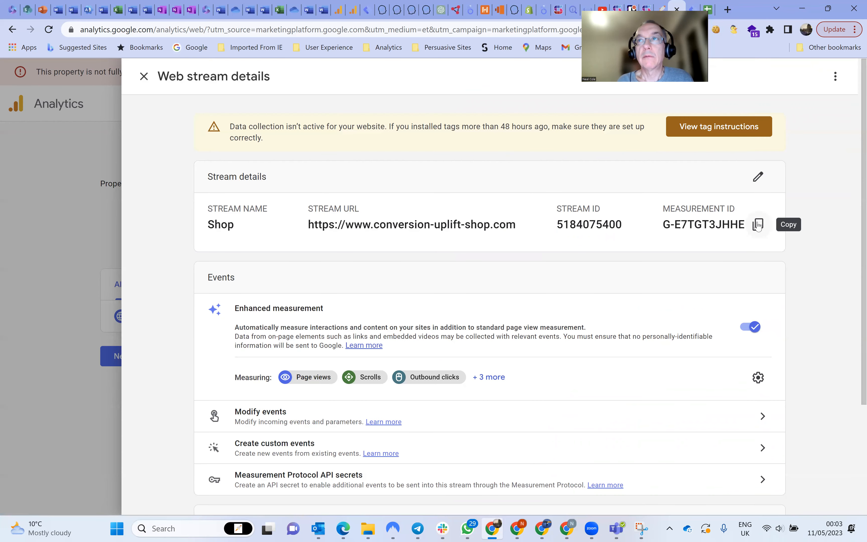
Step: Copy the web stream's measurement ID into cell E6 of the Google Sheets tag plan, in the Google Analytics 4 Prod row
{"action": "left_click", "coordinate": [758, 225]}
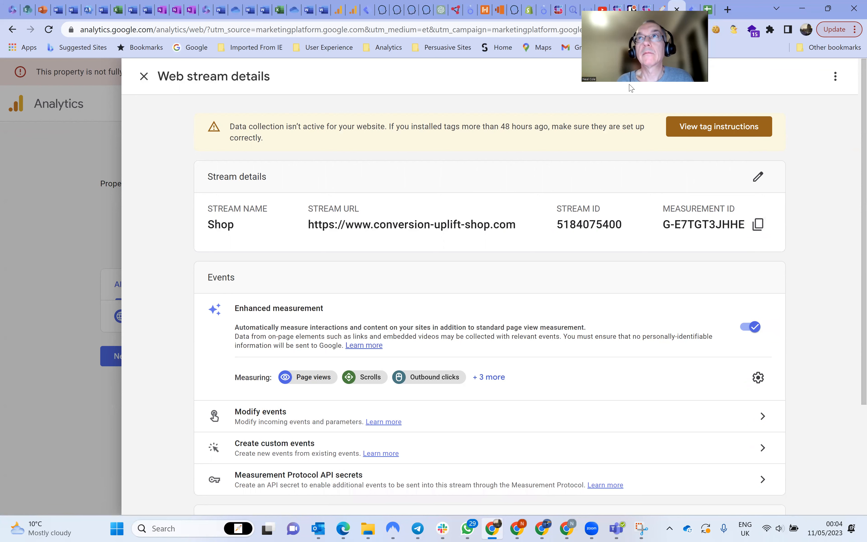
{"action": "left_click", "coordinate": [708, 10]}
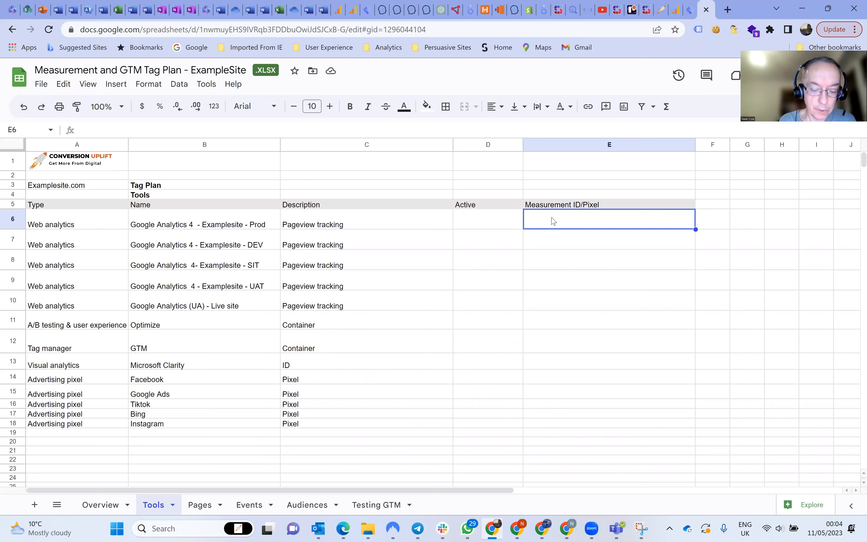
{"action": "key", "text": "ctrl+v"}
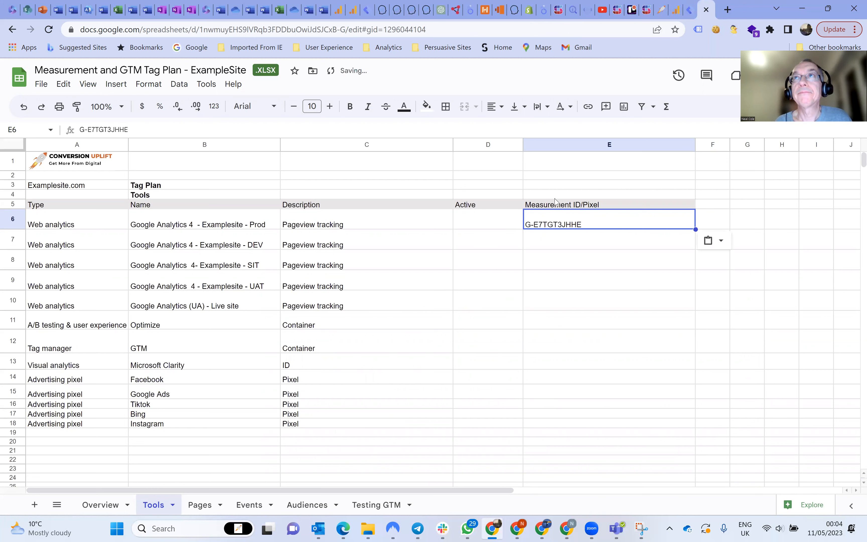
Step: Return to Google Analytics, close the web stream details and complete the data collection stage of the property setup
{"action": "left_click", "coordinate": [674, 17]}
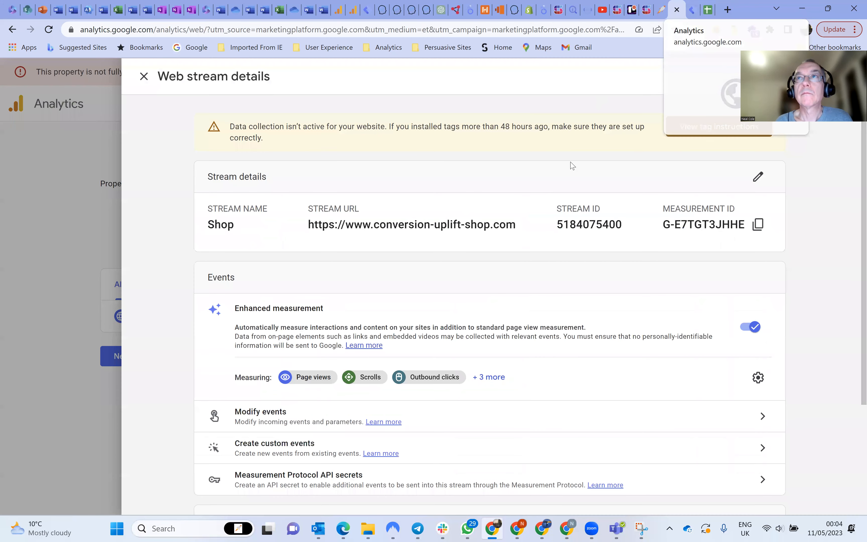
{"action": "scroll", "coordinate": [313, 299], "scroll_direction": "down", "scroll_amount": 3}
{"action": "scroll", "coordinate": [229, 215], "scroll_direction": "up", "scroll_amount": 3}
{"action": "left_click", "coordinate": [144, 77]}
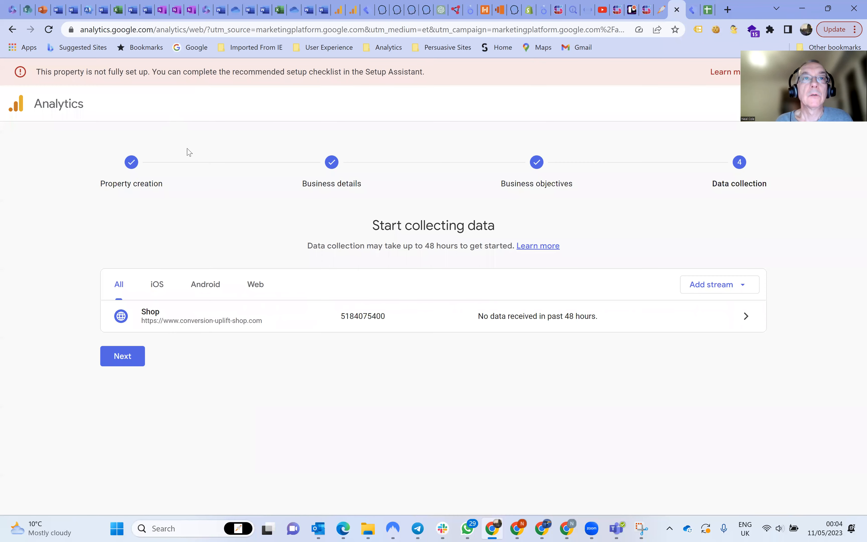
{"action": "left_click", "coordinate": [132, 357]}
{"action": "scroll", "coordinate": [339, 319], "scroll_direction": "down", "scroll_amount": 1}
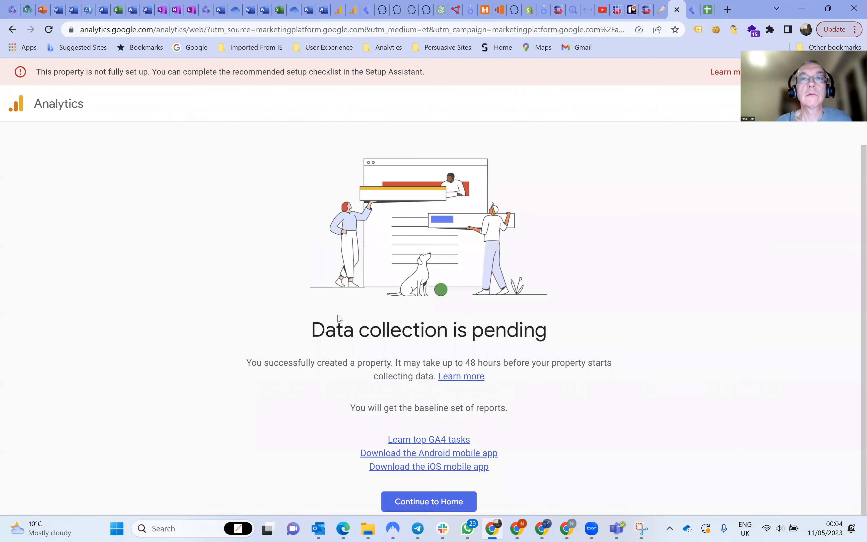
Step: Continue to Home and save "No" for connecting the GA4 property to an existing Universal Analytics property
{"action": "left_click", "coordinate": [437, 505]}
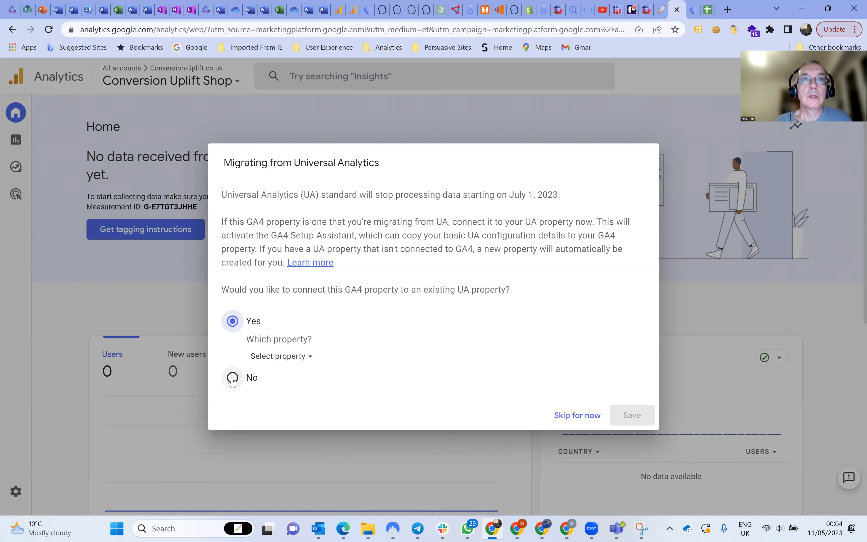
{"action": "left_click", "coordinate": [233, 379]}
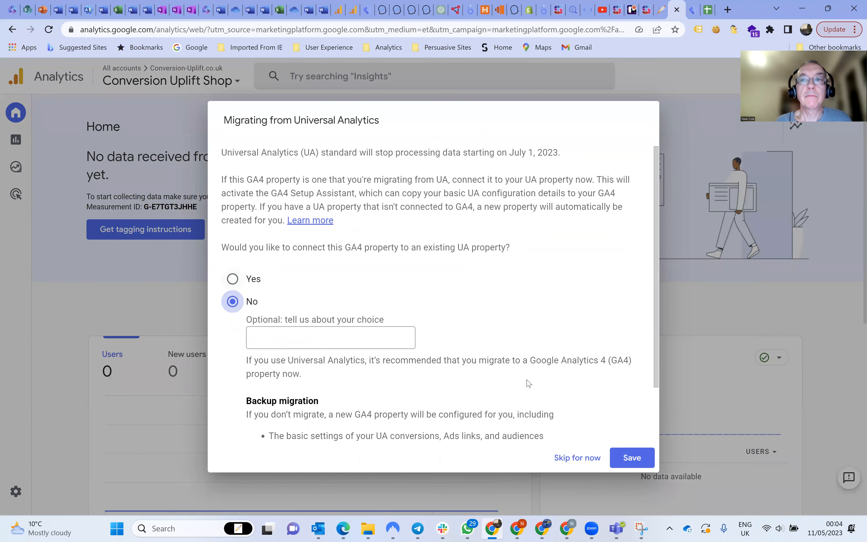
{"action": "left_click", "coordinate": [625, 462]}
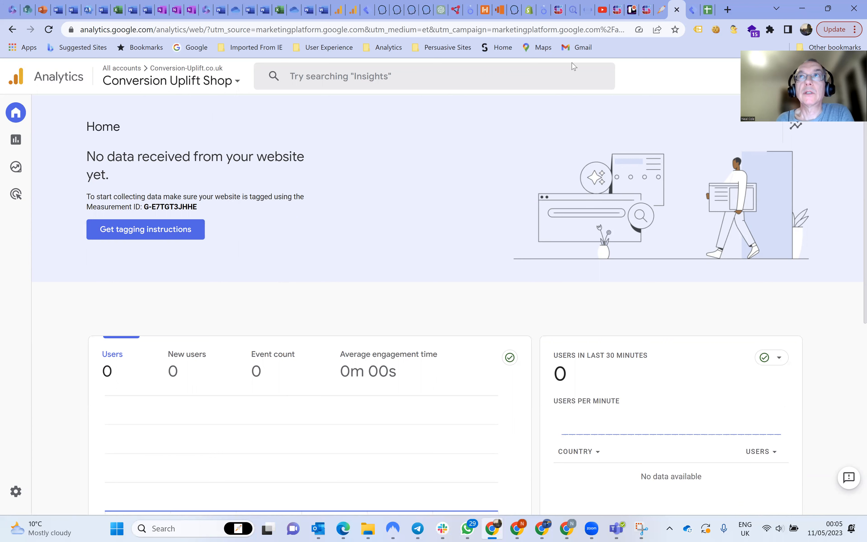
{"action": "left_click", "coordinate": [692, 15]}
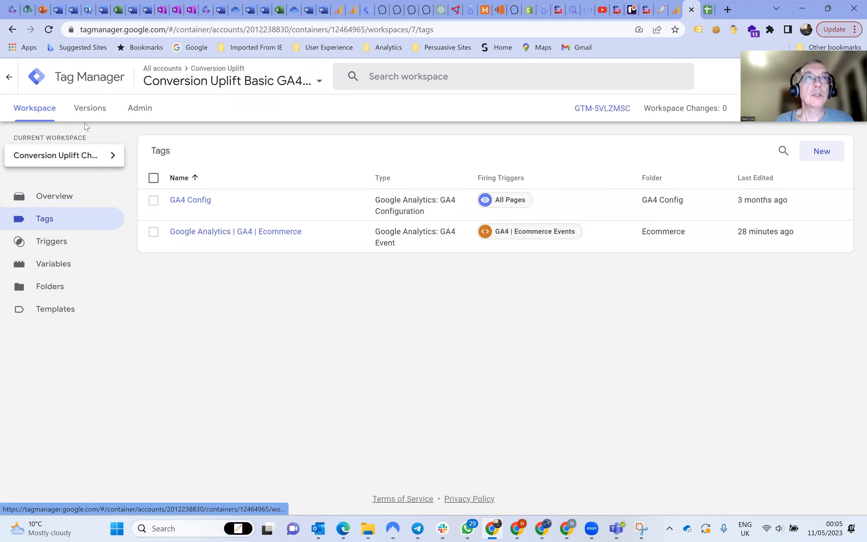
{"action": "left_click", "coordinate": [134, 111]}
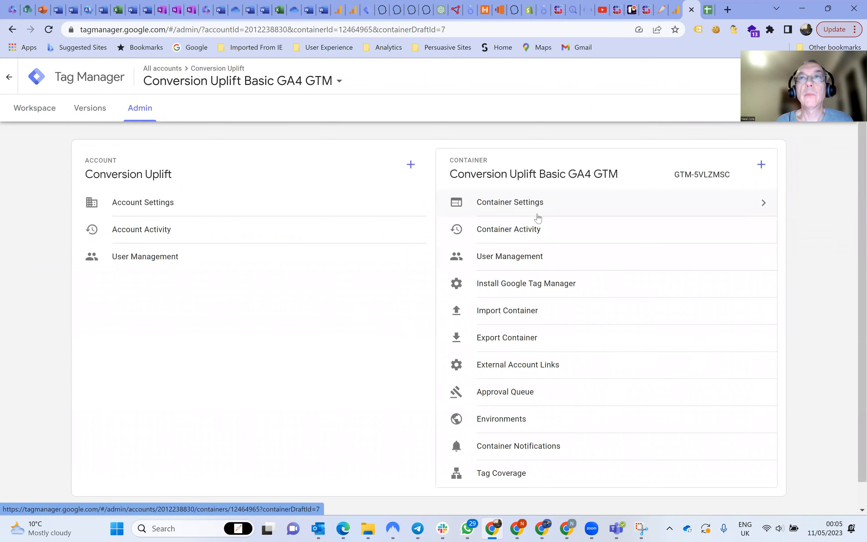
{"action": "left_click", "coordinate": [762, 165]}
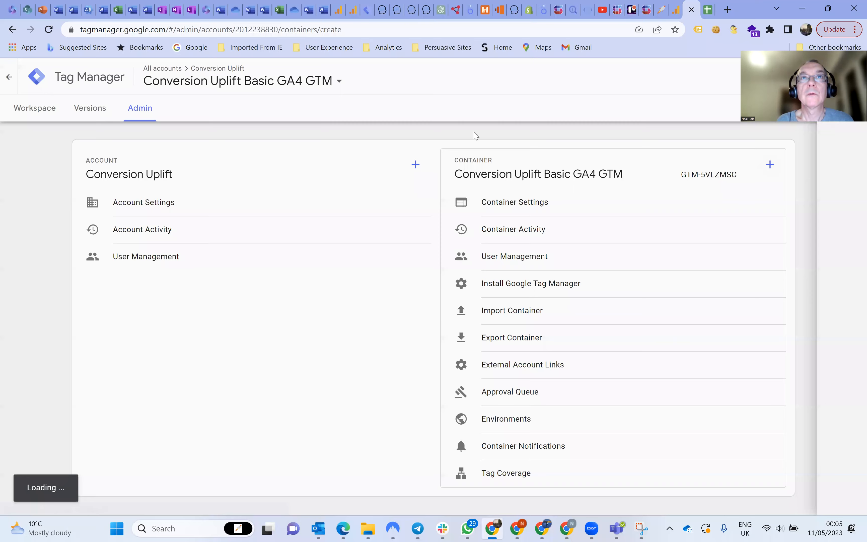
{"action": "left_click", "coordinate": [305, 179]}
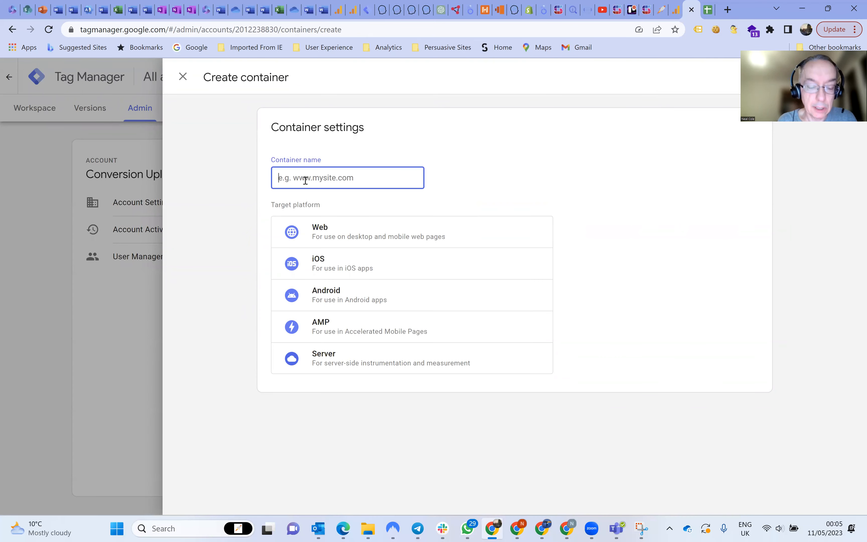
{"action": "type", "text": "www"}
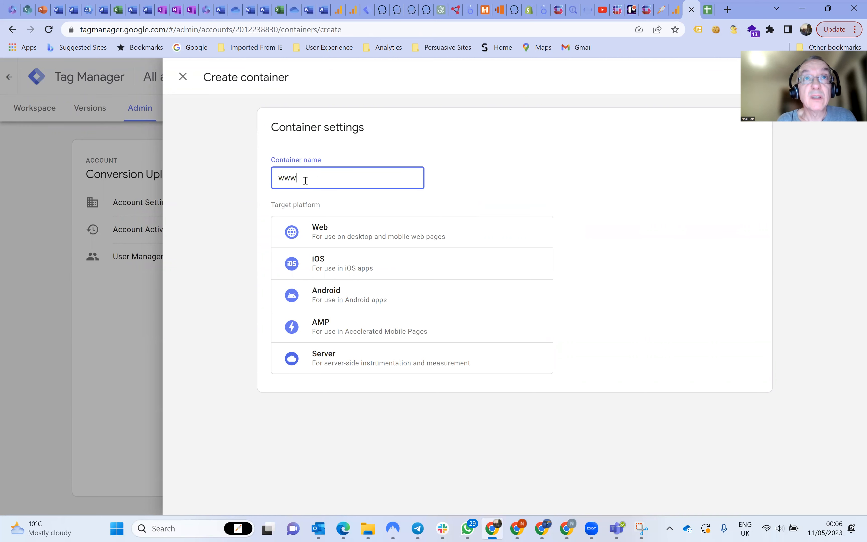
{"action": "type", "text": ".conve"}
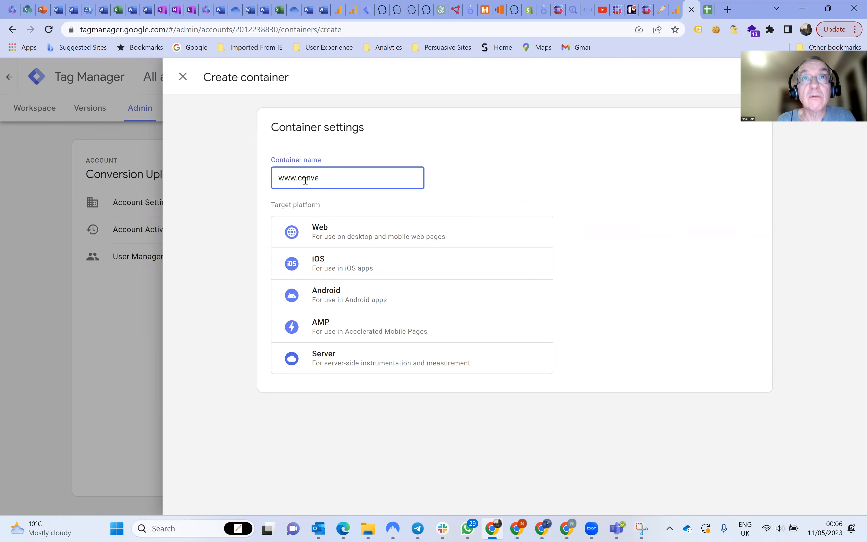
{"action": "type", "text": "esion"}
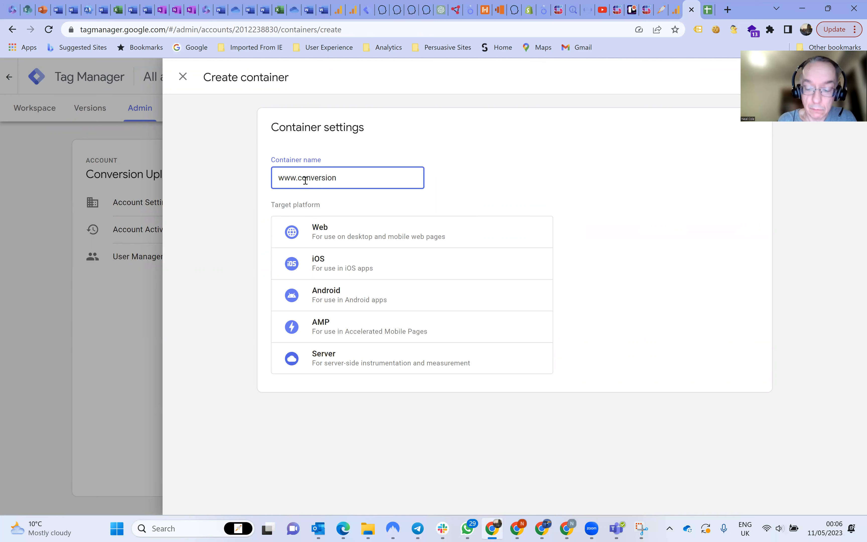
{"action": "type", "text": "-u"}
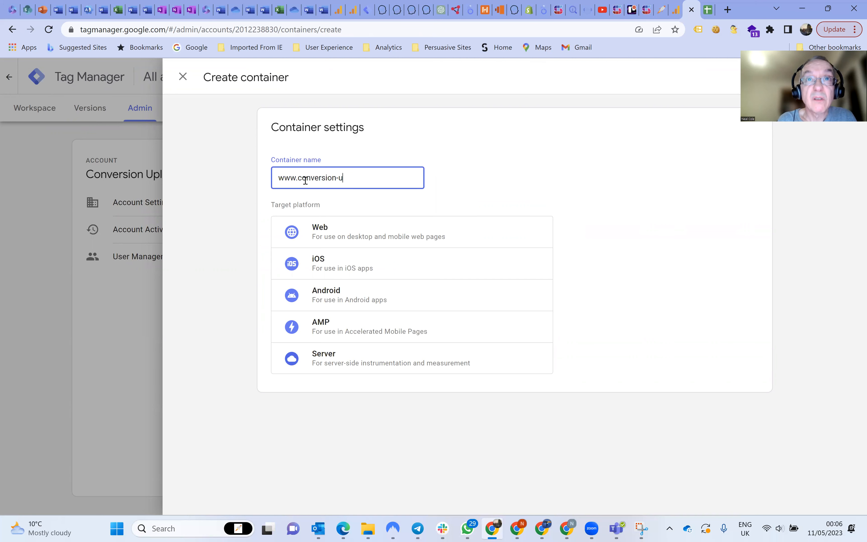
{"action": "type", "text": "plift"}
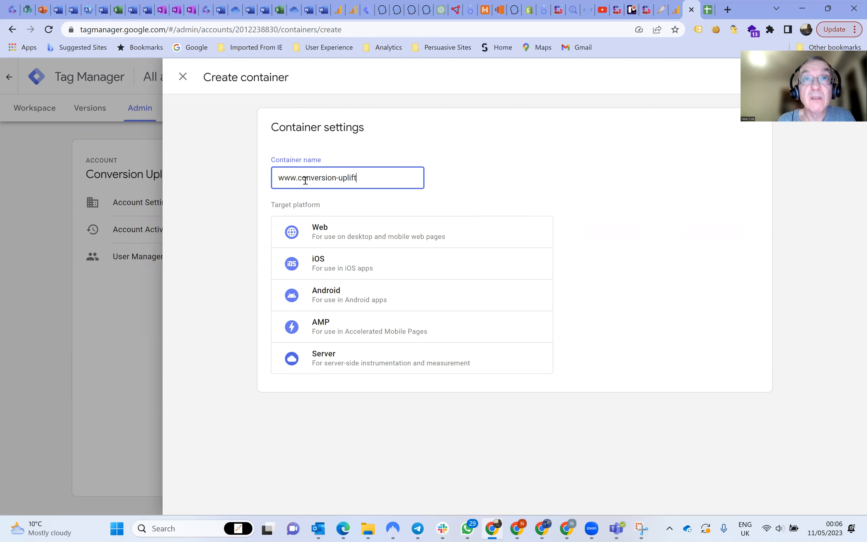
{"action": "type", "text": "-s"}
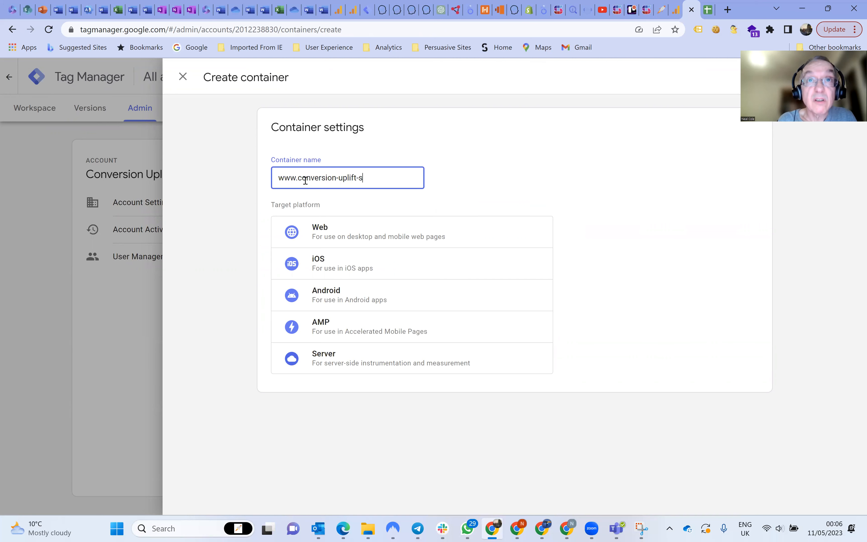
{"action": "type", "text": "hop"}
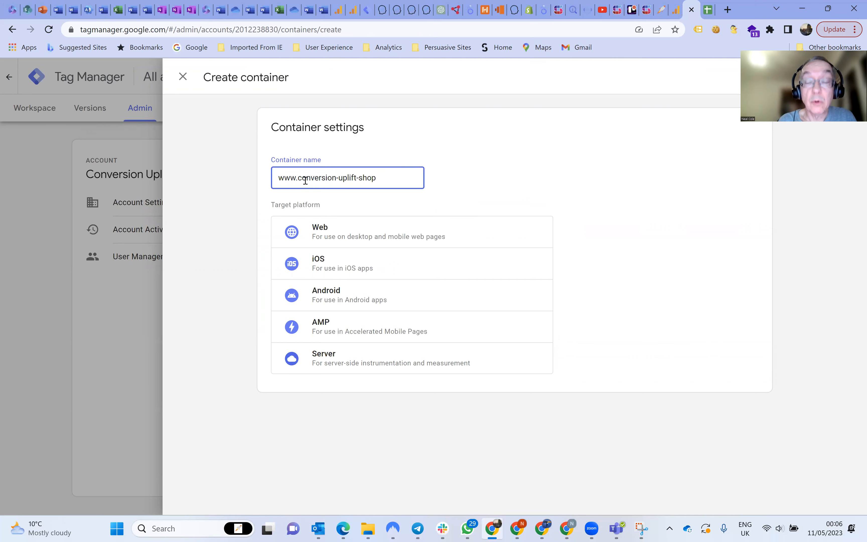
{"action": "type", "text": ".co"}
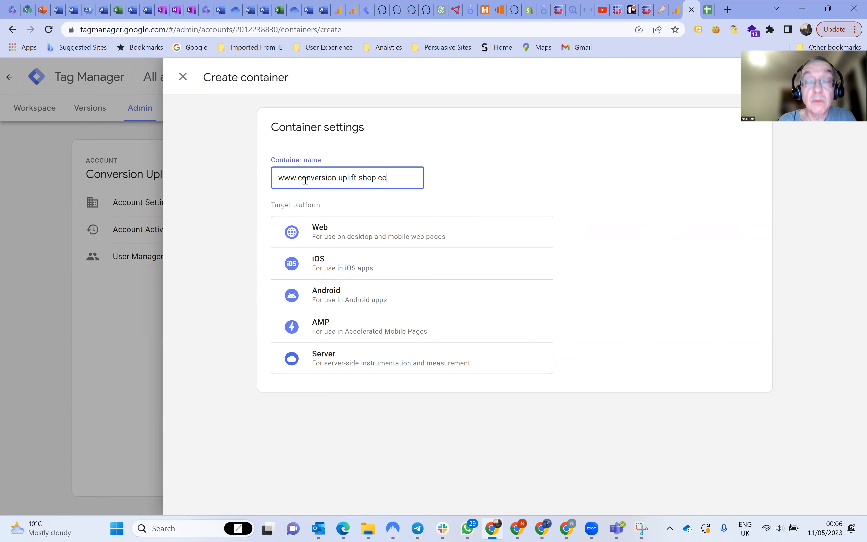
{"action": "type", "text": ".uk"}
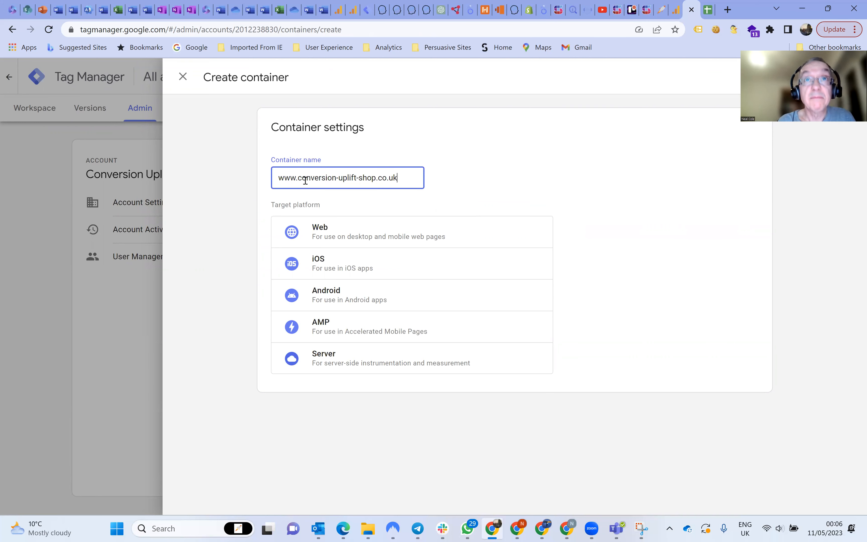
Step: Choose Web as the target platform, create the container and dismiss the Tag Manager installation code
{"action": "left_click", "coordinate": [350, 235]}
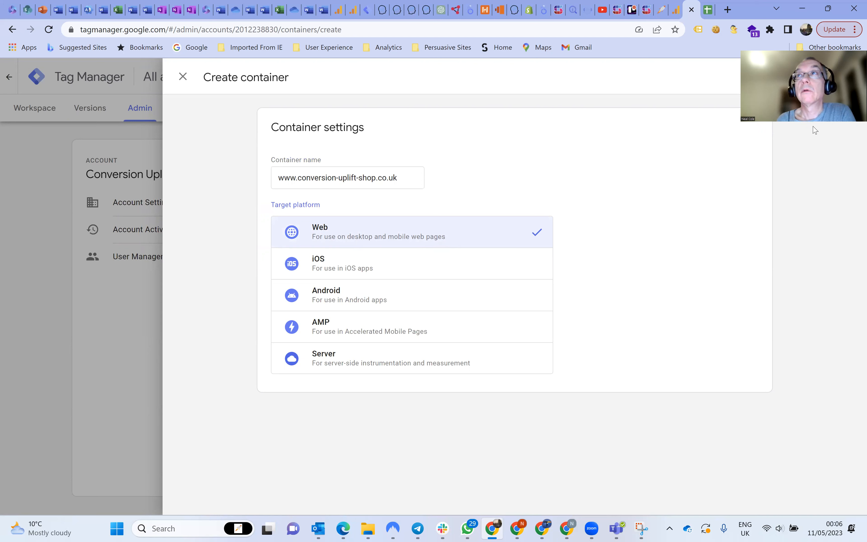
{"action": "left_click_drag", "start_coordinate": [826, 106], "coordinate": [827, 226]}
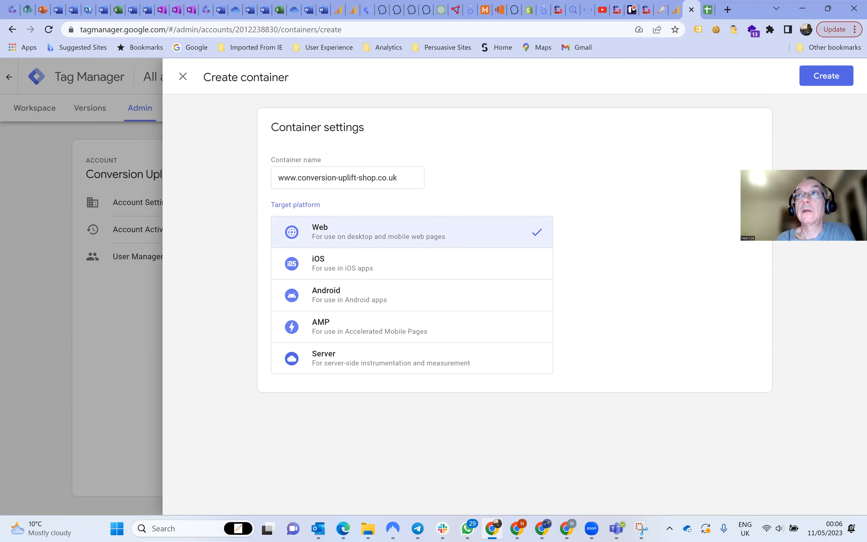
{"action": "left_click", "coordinate": [816, 80]}
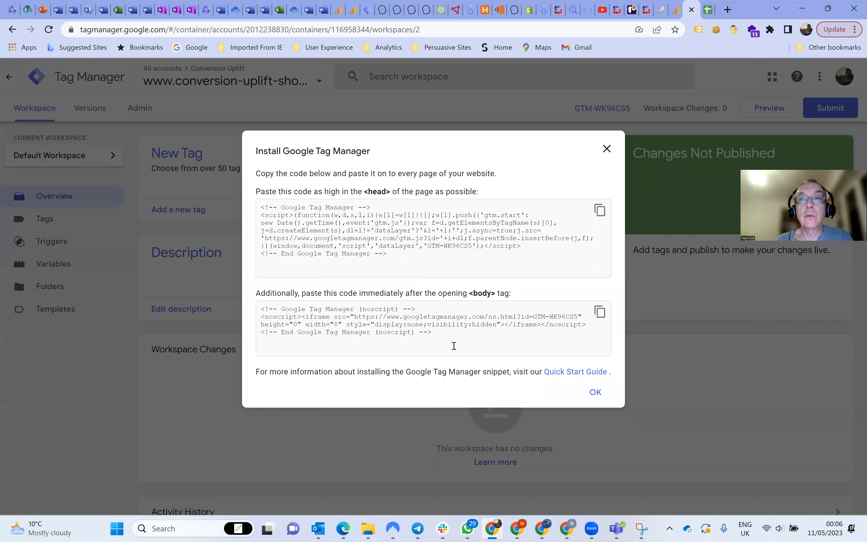
{"action": "left_click", "coordinate": [595, 394]}
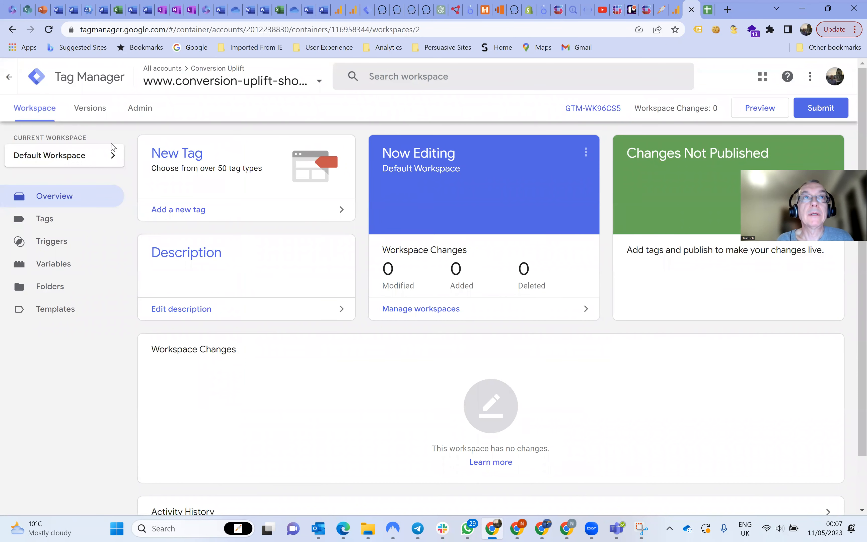
Step: Copy the new container's GTM ID from its admin page into cell E12 of the tag plan sheet, in the GTM row
{"action": "left_click", "coordinate": [141, 112]}
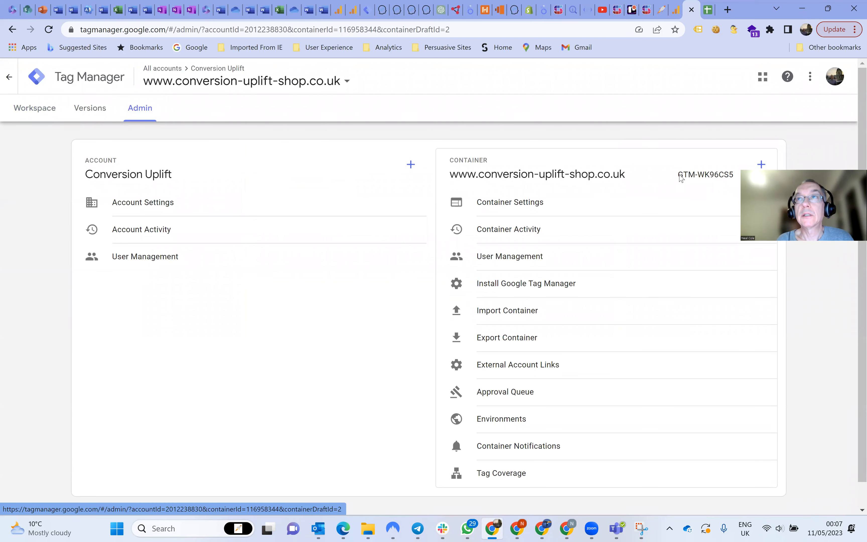
{"action": "left_click_drag", "start_coordinate": [681, 178], "coordinate": [734, 178]}
{"action": "key", "text": "ctrl+c"}
{"action": "right_click", "coordinate": [703, 178]}
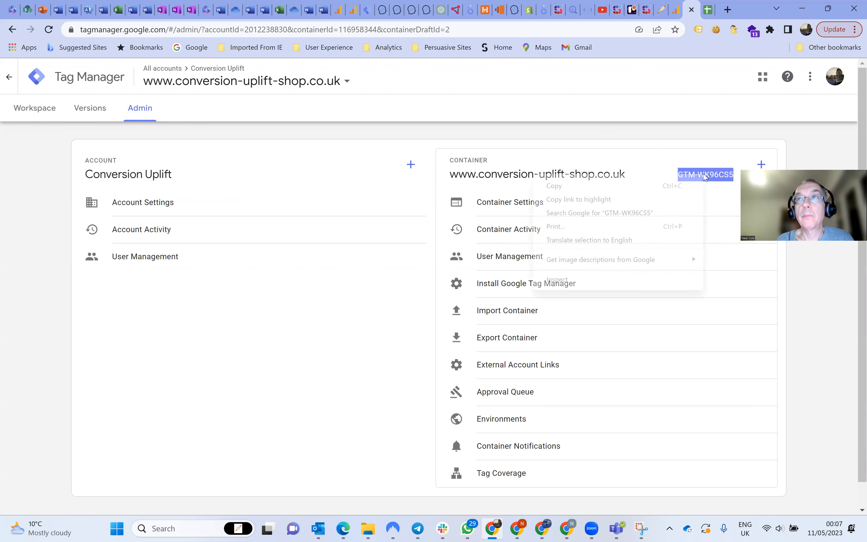
{"action": "left_click", "coordinate": [573, 190]}
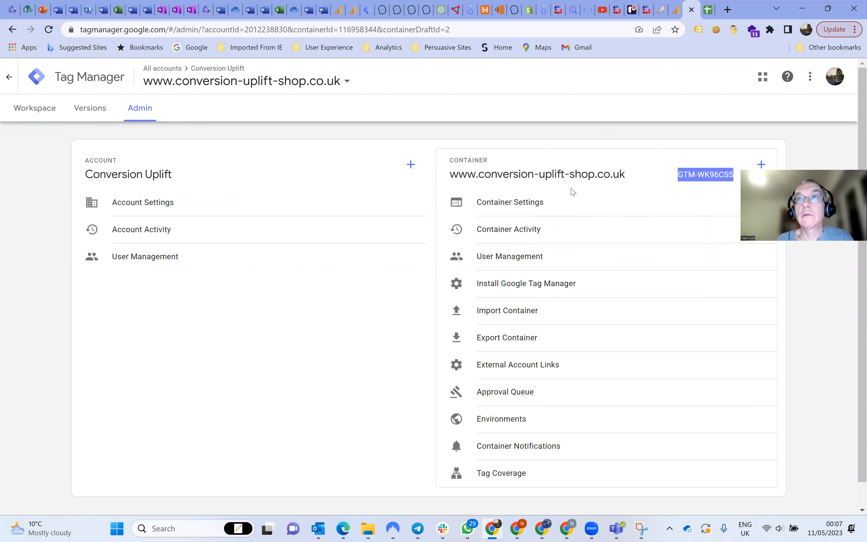
{"action": "left_click", "coordinate": [709, 17]}
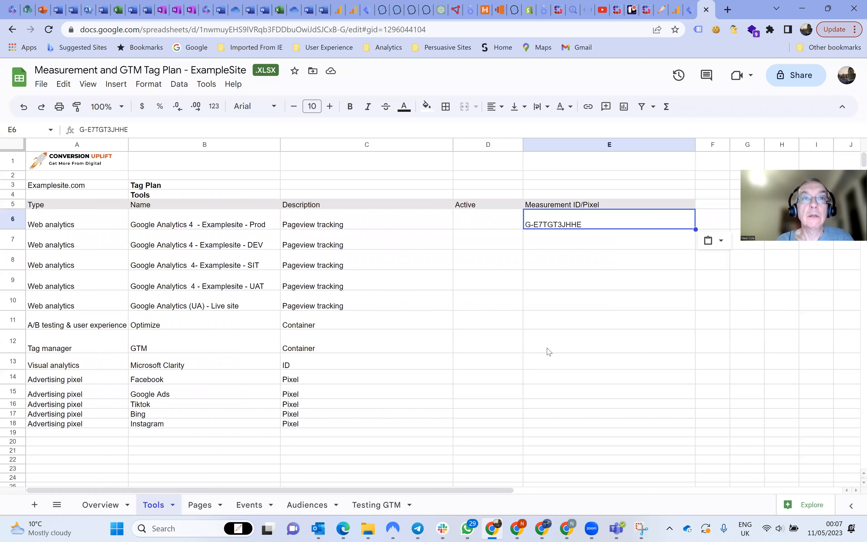
{"action": "left_click", "coordinate": [534, 347]}
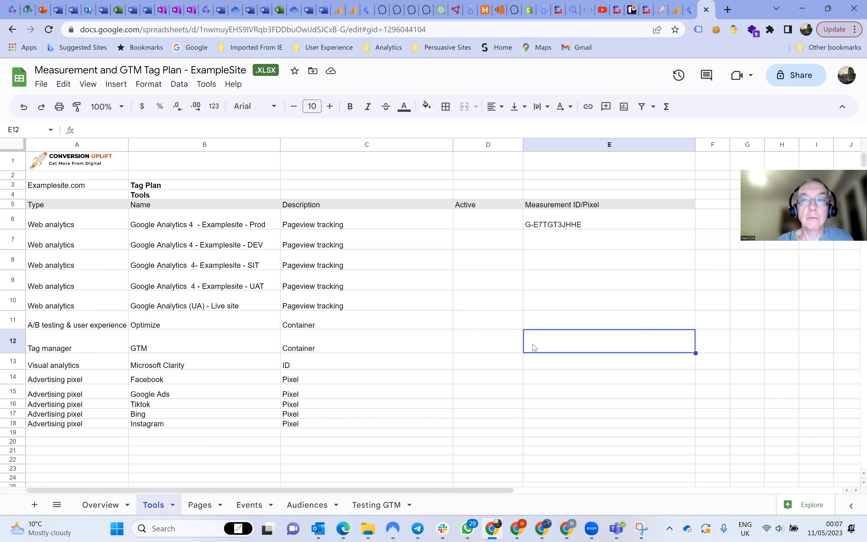
{"action": "key", "text": "ctrl+v"}
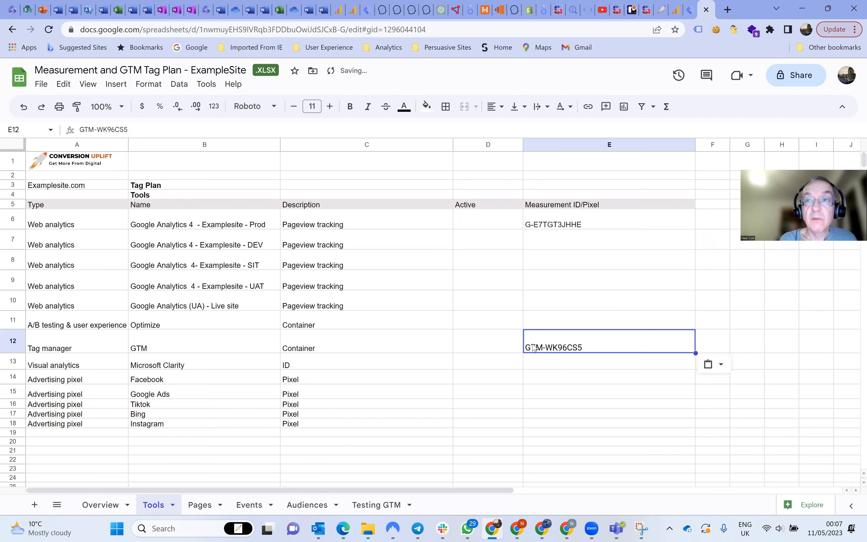
{"action": "left_click", "coordinate": [547, 269]}
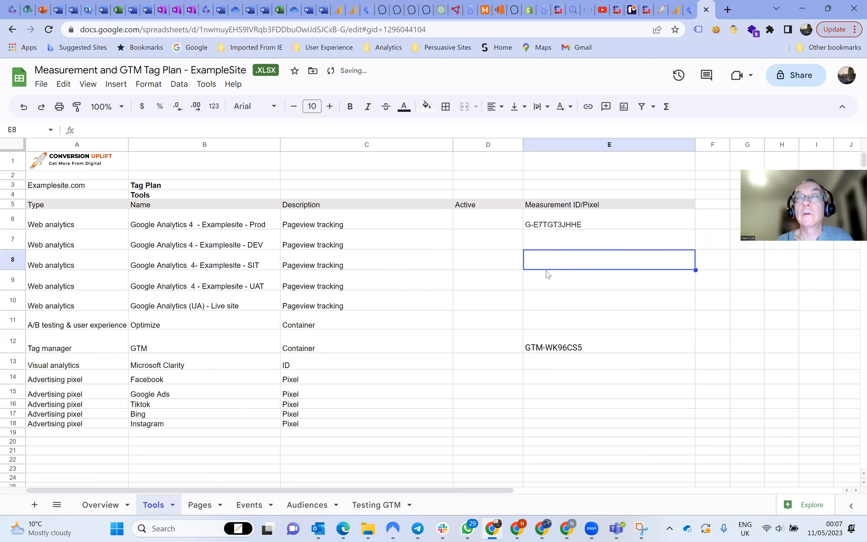
{"action": "left_click", "coordinate": [689, 14]}
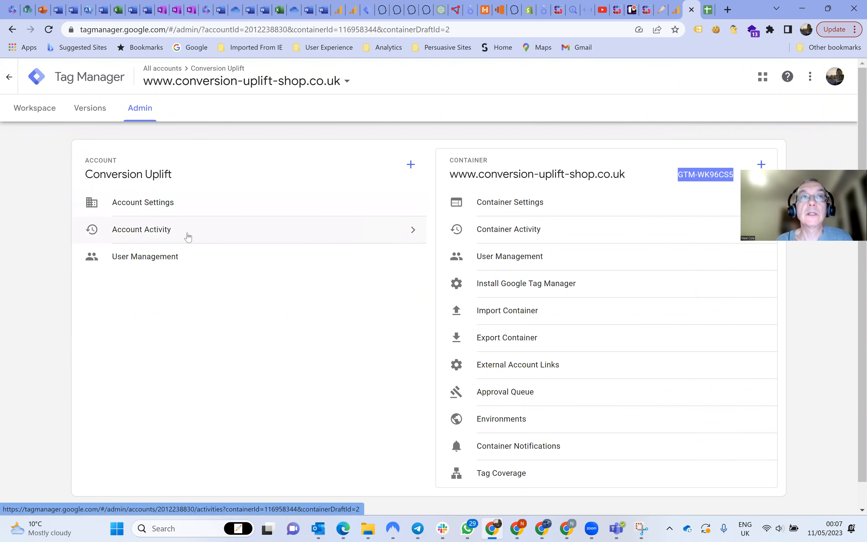
{"action": "left_click", "coordinate": [44, 115]}
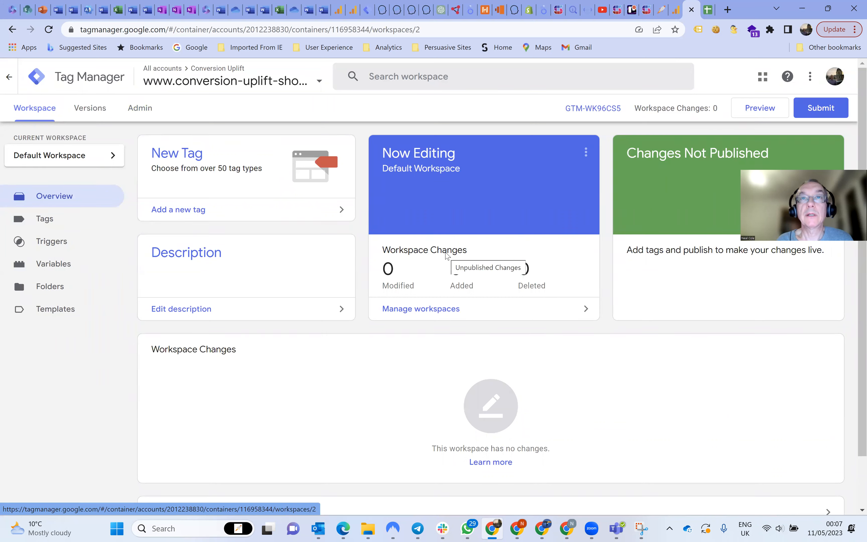
Step: Begin submitting the container with the version name Conversion Uplift Change
{"action": "left_click", "coordinate": [812, 110]}
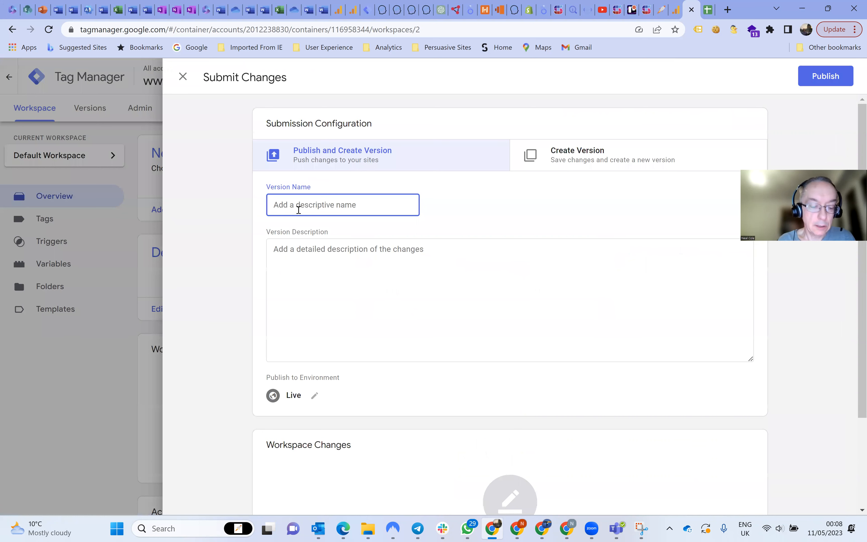
{"action": "type", "text": "Convee"}
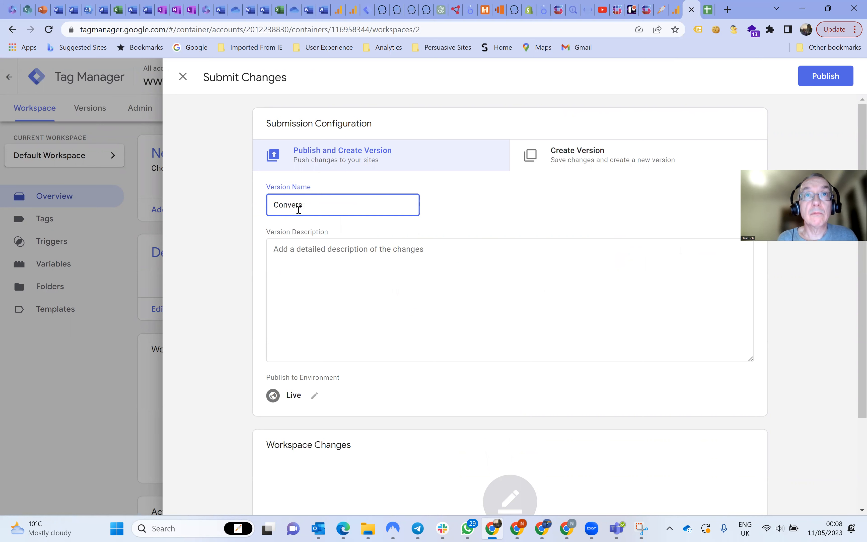
{"action": "type", "text": "siokn"}
{"action": "key", "text": "BackSpace"}
{"action": "key", "text": "BackSpace"}
{"action": "type", "text": "n"}
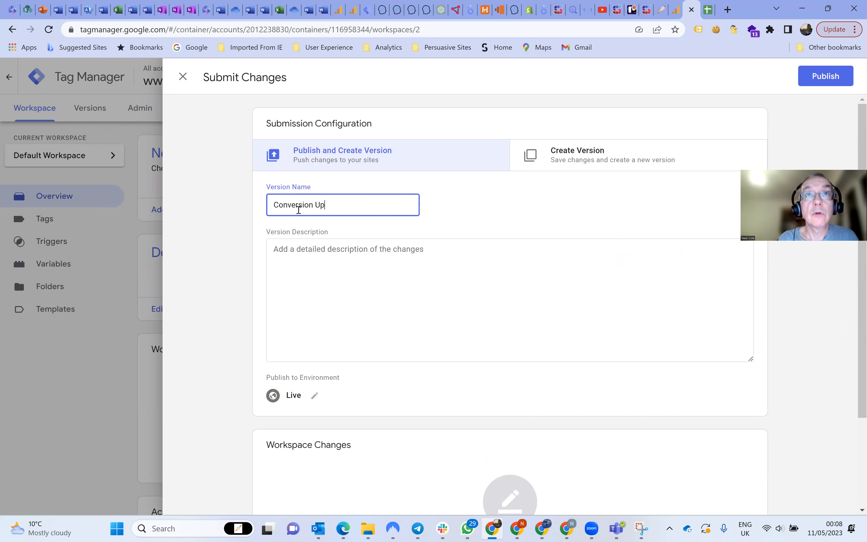
{"action": "type", "text": " Uplift Change"}
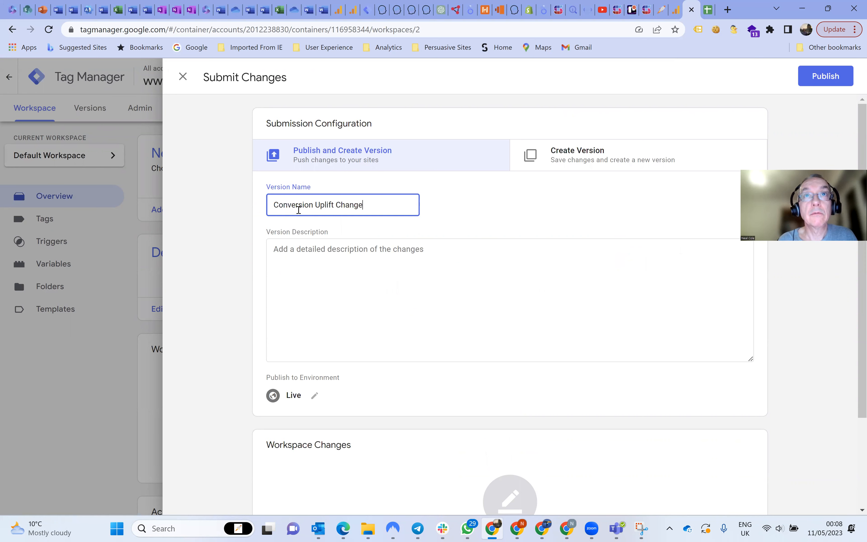
Step: Set the version description to "Blank publish", publish the version and close its summary
{"action": "left_click", "coordinate": [292, 243]}
{"action": "type", "text": "Blan"}
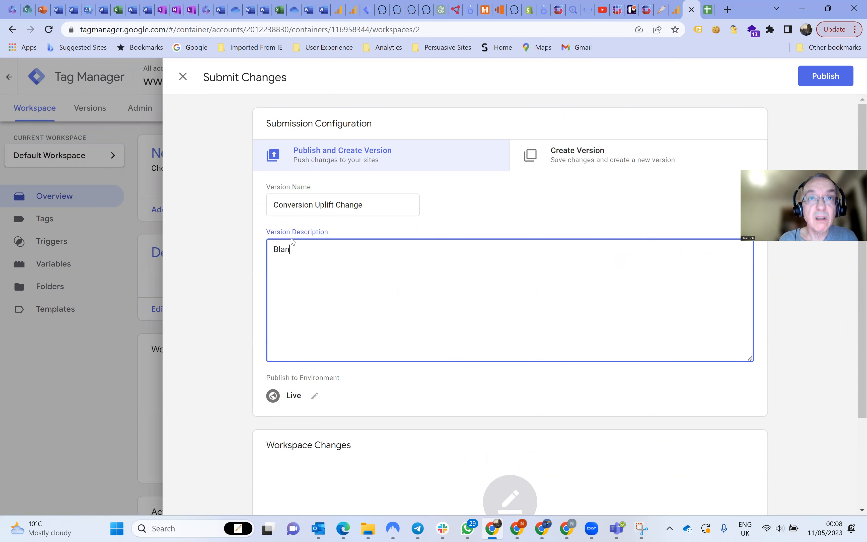
{"action": "type", "text": "k publish"}
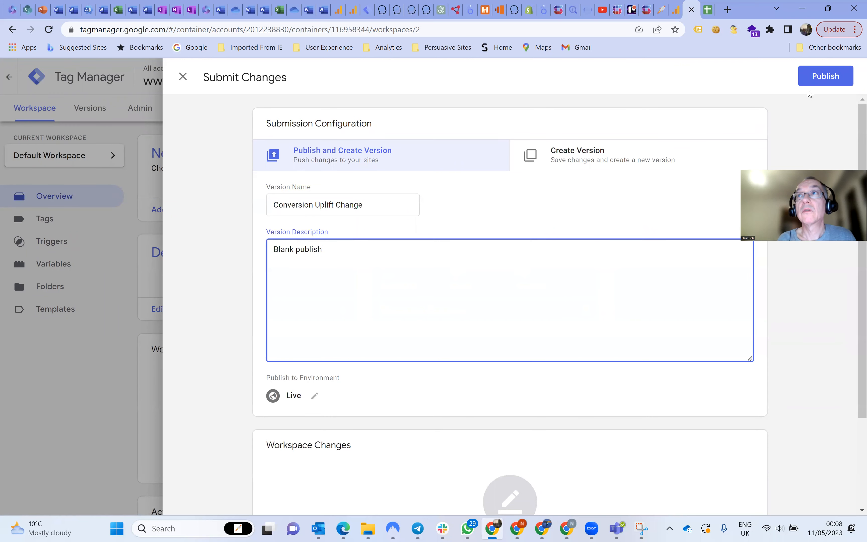
{"action": "left_click", "coordinate": [821, 82]}
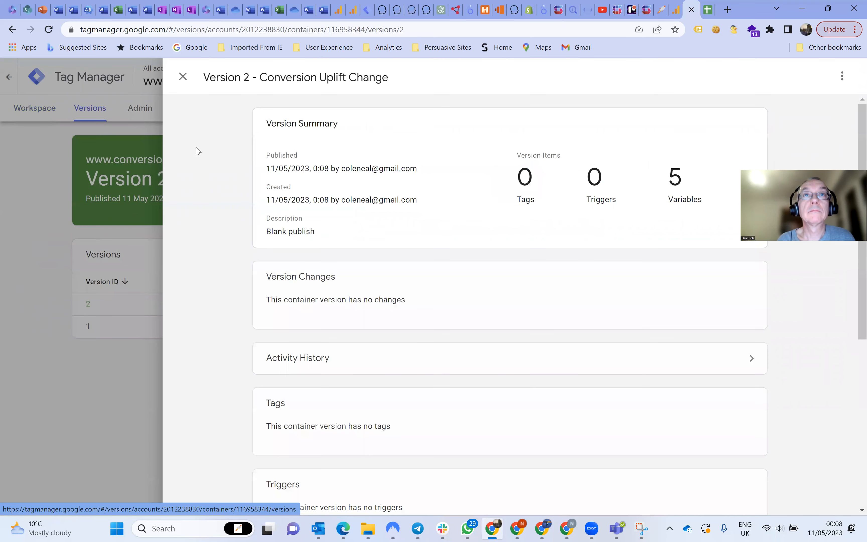
{"action": "left_click", "coordinate": [182, 78]}
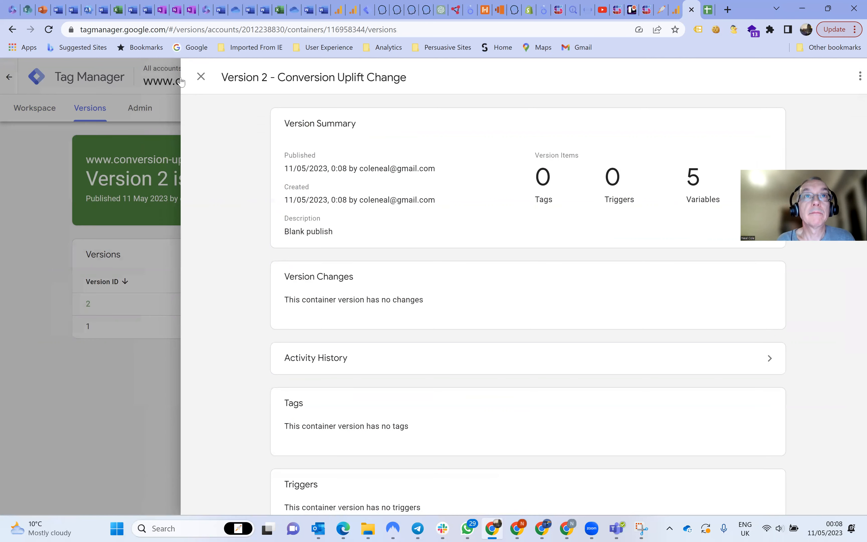
Step: Add a new workspace to the container and name it Conversion Uplift Changes
{"action": "left_click", "coordinate": [42, 114]}
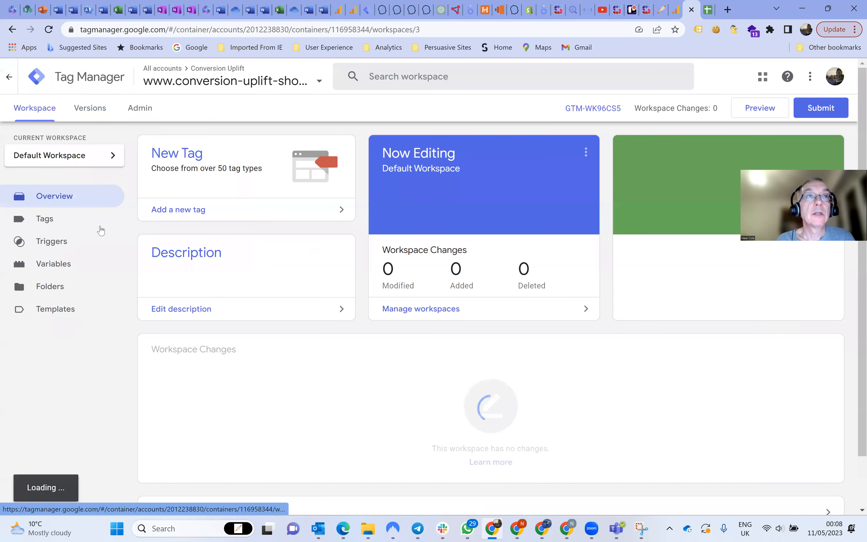
{"action": "left_click", "coordinate": [70, 162]}
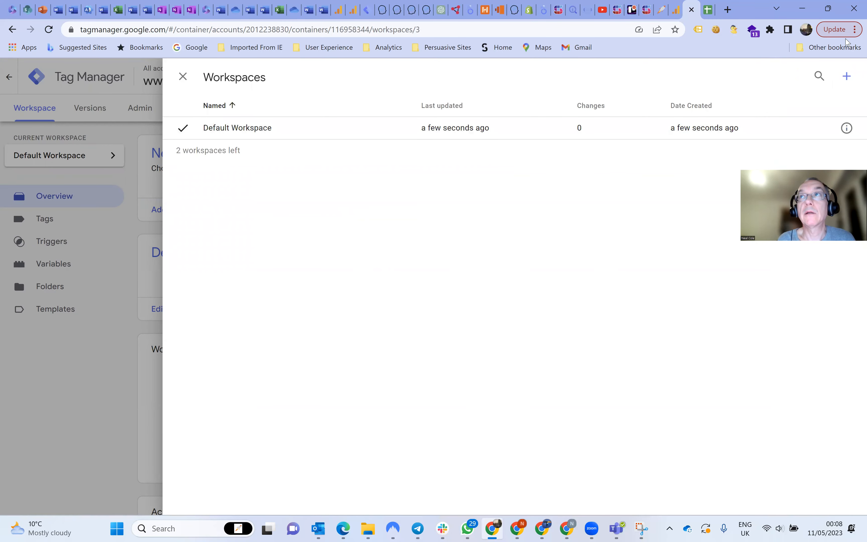
{"action": "left_click", "coordinate": [847, 77]}
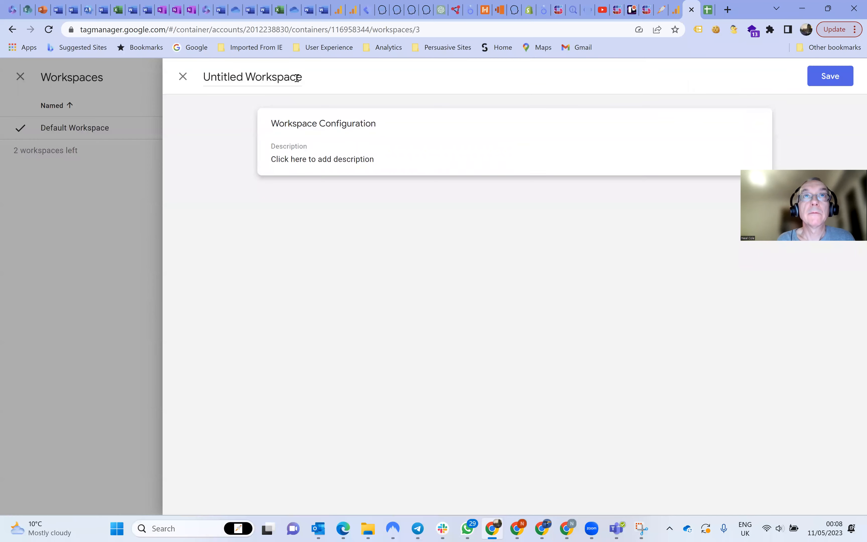
{"action": "left_click", "coordinate": [301, 77]}
{"action": "key", "text": "BackSpace"}
{"action": "key", "text": "BackSpace"}
{"action": "key", "text": "BackSpace"}
{"action": "key", "text": "BackSpace"}
{"action": "key", "text": "BackSpace"}
{"action": "key", "text": "BackSpace"}
{"action": "key", "text": "BackSpace"}
{"action": "key", "text": "BackSpace"}
{"action": "key", "text": "BackSpace"}
{"action": "key", "text": "BackSpace"}
{"action": "key", "text": "BackSpace"}
{"action": "key", "text": "BackSpace"}
{"action": "key", "text": "BackSpace"}
{"action": "key", "text": "BackSpace"}
{"action": "key", "text": "BackSpace"}
{"action": "key", "text": "BackSpace"}
{"action": "key", "text": "BackSpace"}
{"action": "key", "text": "BackSpace"}
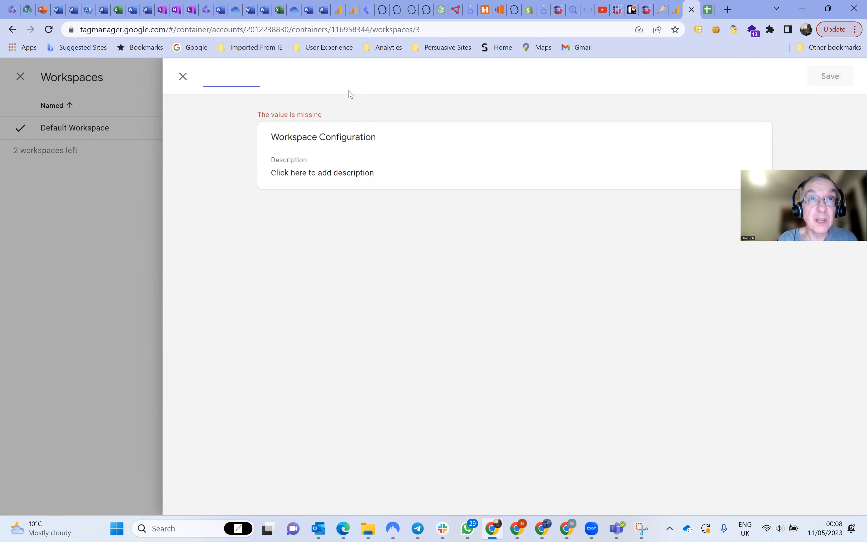
{"action": "type", "text": "Conv"}
{"action": "type", "text": "ersion"}
{"action": "type", "text": " Uplofo"}
{"action": "key", "text": "BackSpace"}
{"action": "key", "text": "BackSpace"}
{"action": "key", "text": "BackSpace"}
{"action": "type", "text": "ift"}
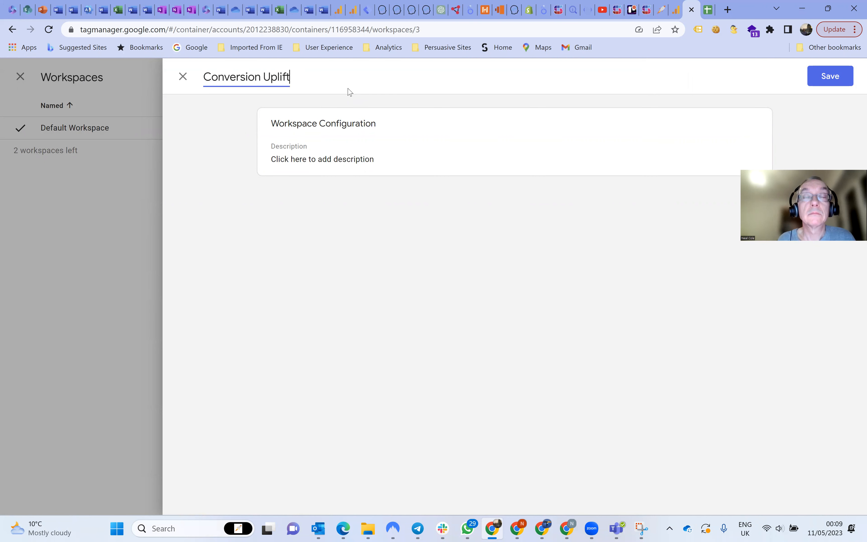
{"action": "type", "text": " Changes"}
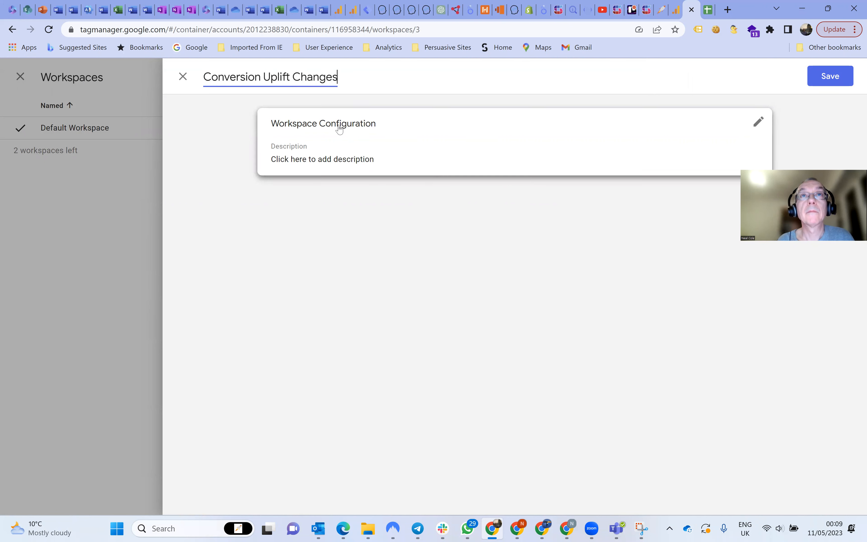
Step: Give the new workspace the description "Imported container" and save it
{"action": "left_click", "coordinate": [306, 162]}
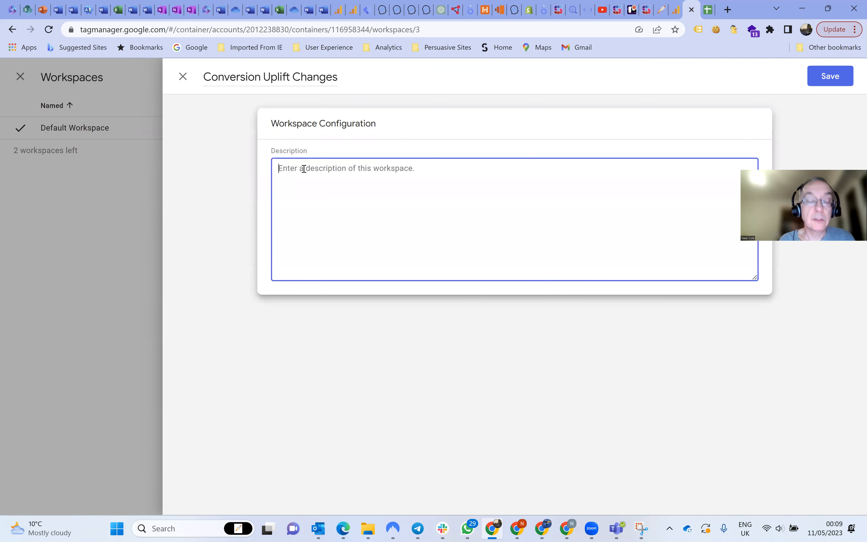
{"action": "type", "text": "Imported container"}
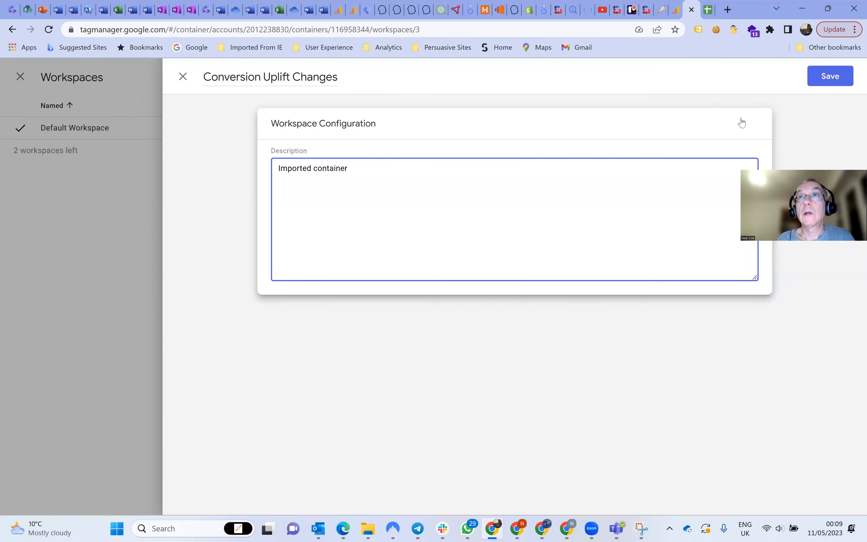
{"action": "left_click", "coordinate": [828, 83]}
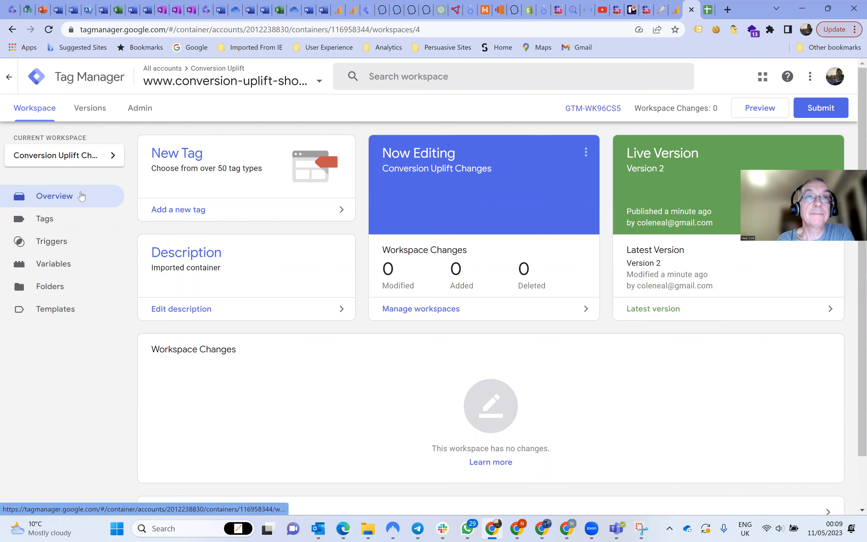
Step: Start a container import from the admin page and choose GTM-Basic_Ecommerce_workspace7.json from the Documents > GTM > GA4 Container folder
{"action": "left_click", "coordinate": [142, 110]}
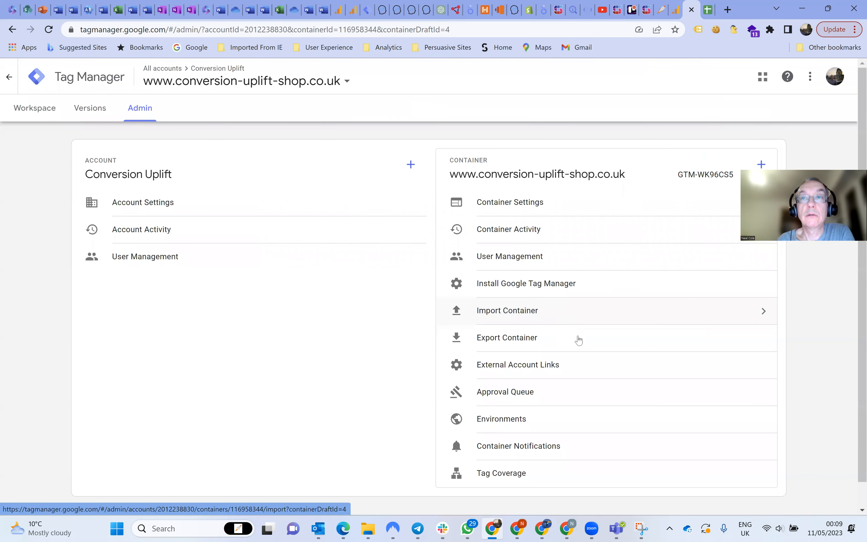
{"action": "left_click", "coordinate": [510, 312]}
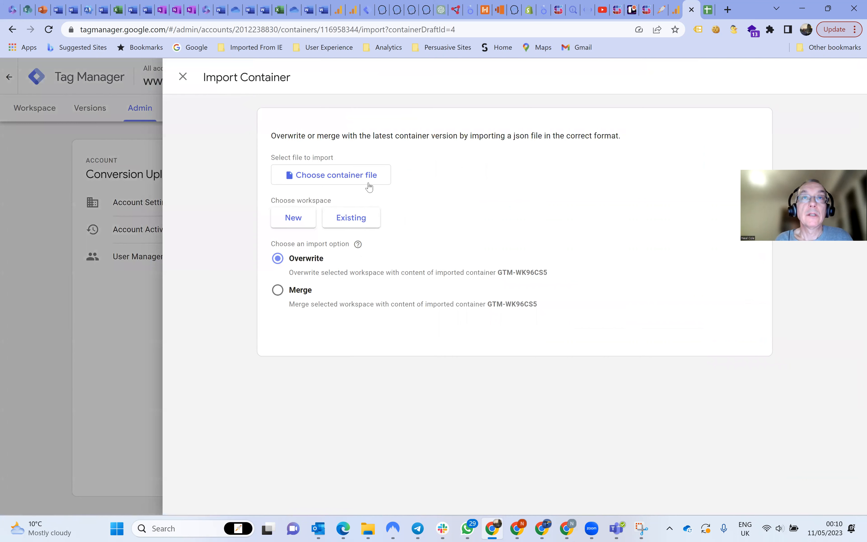
{"action": "left_click", "coordinate": [324, 177]}
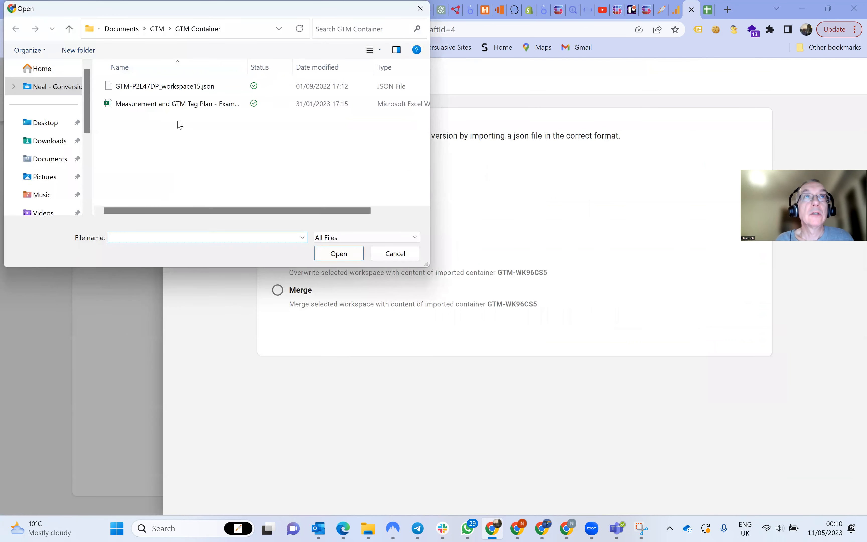
{"action": "left_click", "coordinate": [156, 34]}
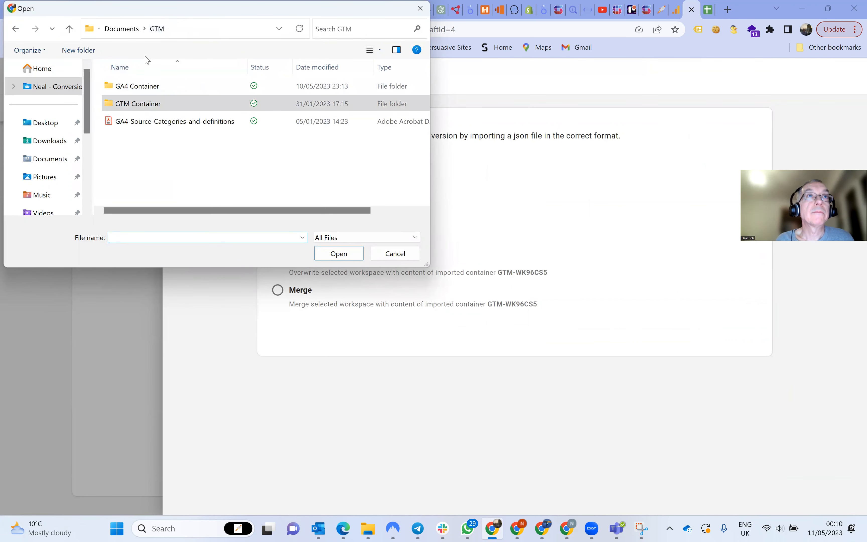
{"action": "double_click", "coordinate": [141, 89]}
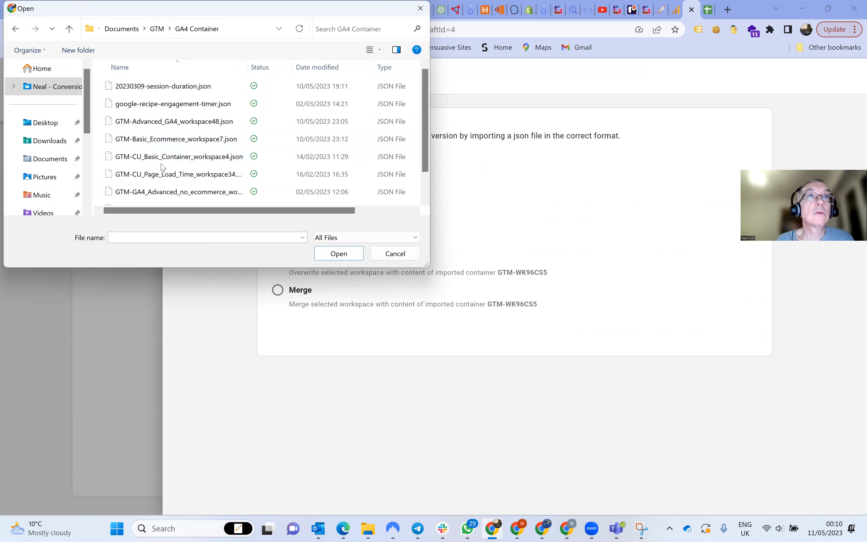
{"action": "left_click", "coordinate": [166, 143]}
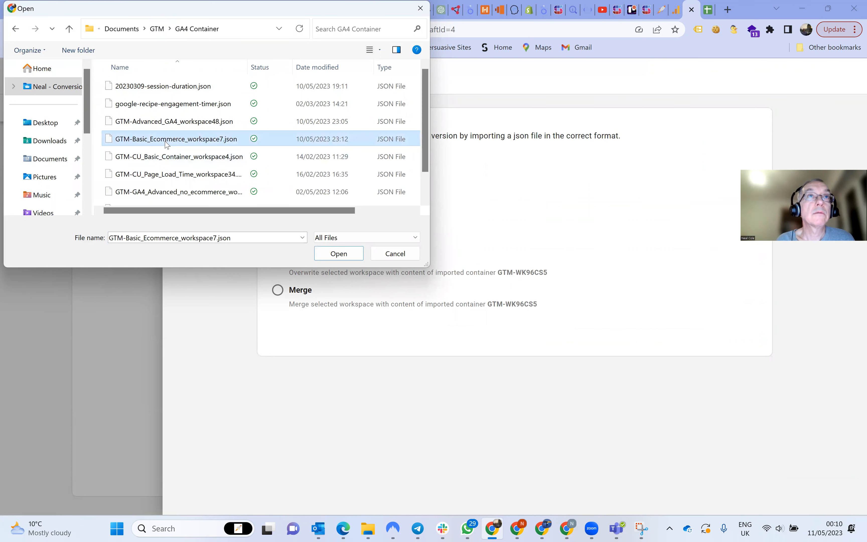
{"action": "left_click", "coordinate": [339, 253]}
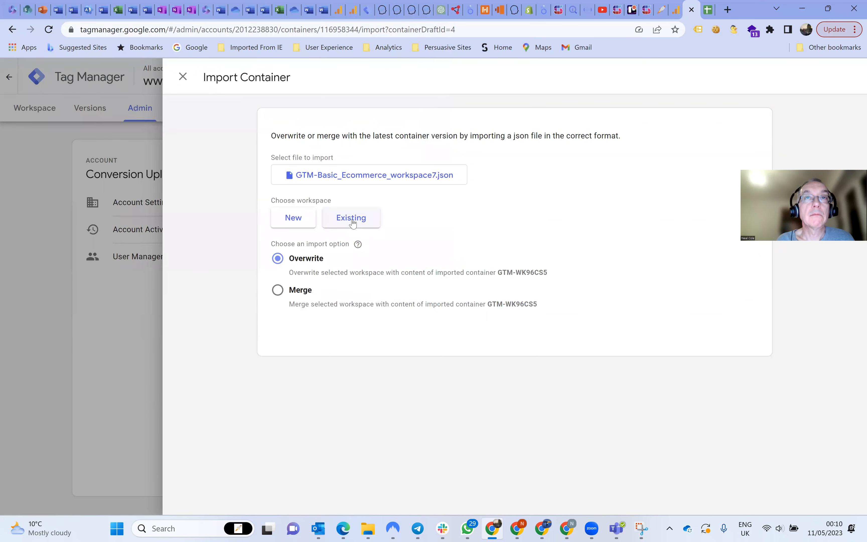
Step: Import the file into the existing Conversion Uplift Changes workspace, merging with conflicting tags, triggers and variables renamed, and confirm
{"action": "left_click", "coordinate": [353, 223]}
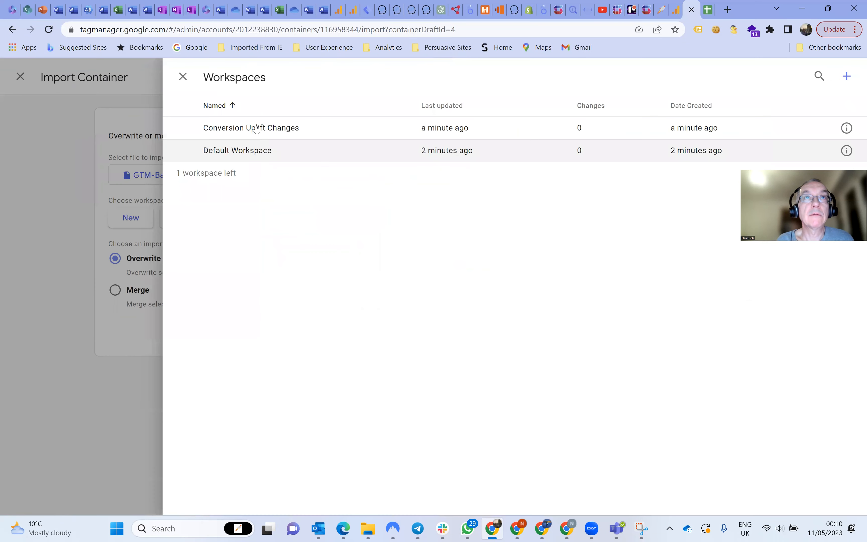
{"action": "left_click", "coordinate": [256, 129]}
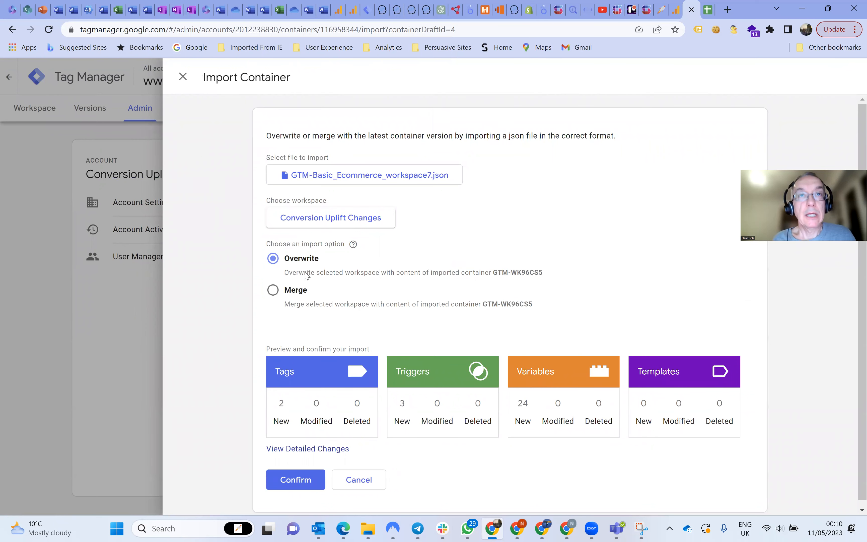
{"action": "left_click", "coordinate": [273, 290]}
{"action": "scroll", "coordinate": [323, 331], "scroll_direction": "down", "scroll_amount": 1}
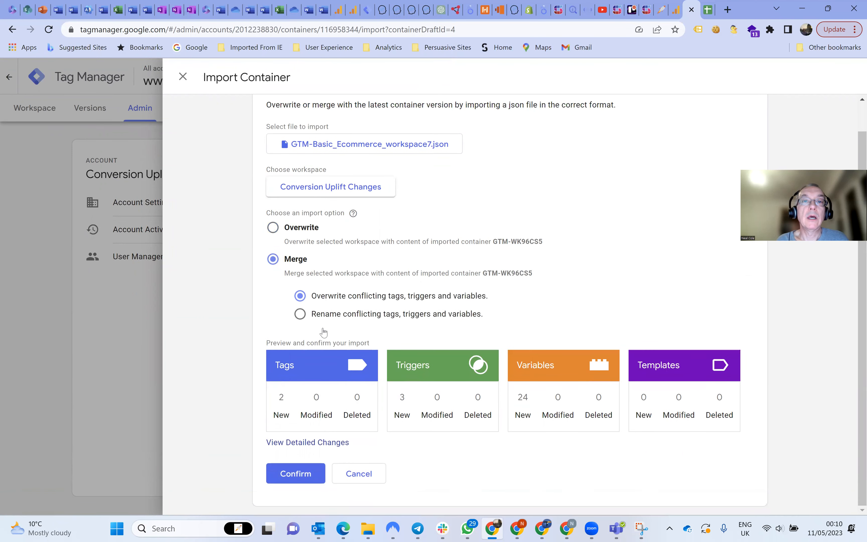
{"action": "left_click", "coordinate": [300, 315]}
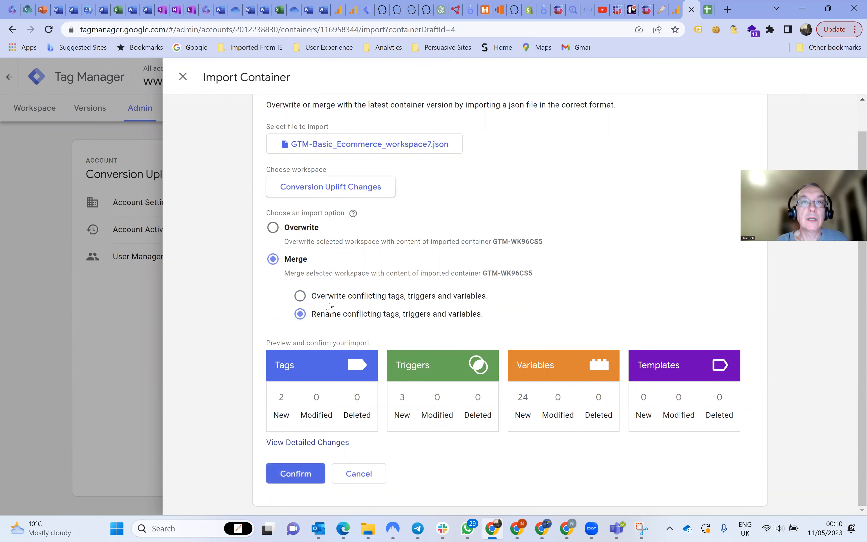
{"action": "left_click", "coordinate": [306, 475]}
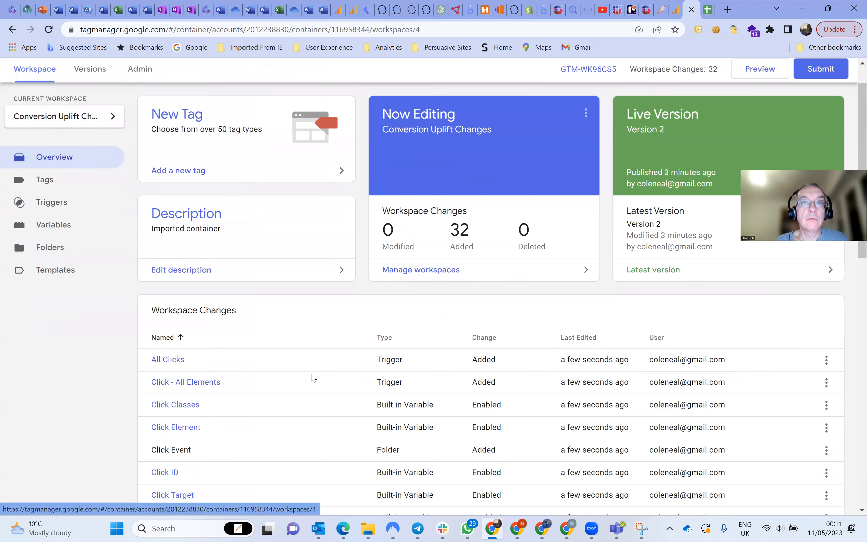
Step: Review the workspace changes added by the import and open the GA4 Config tag
{"action": "scroll", "coordinate": [311, 376], "scroll_direction": "down", "scroll_amount": 5}
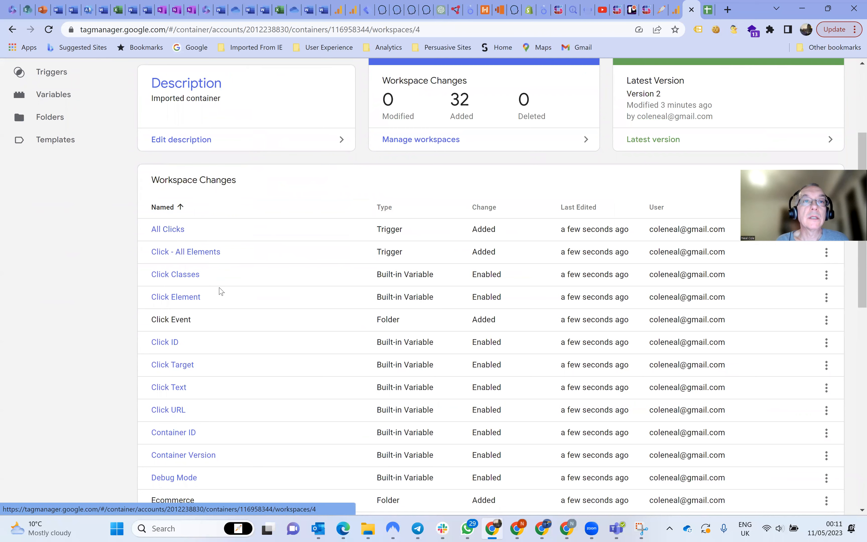
{"action": "scroll", "coordinate": [222, 319], "scroll_direction": "down", "scroll_amount": 2}
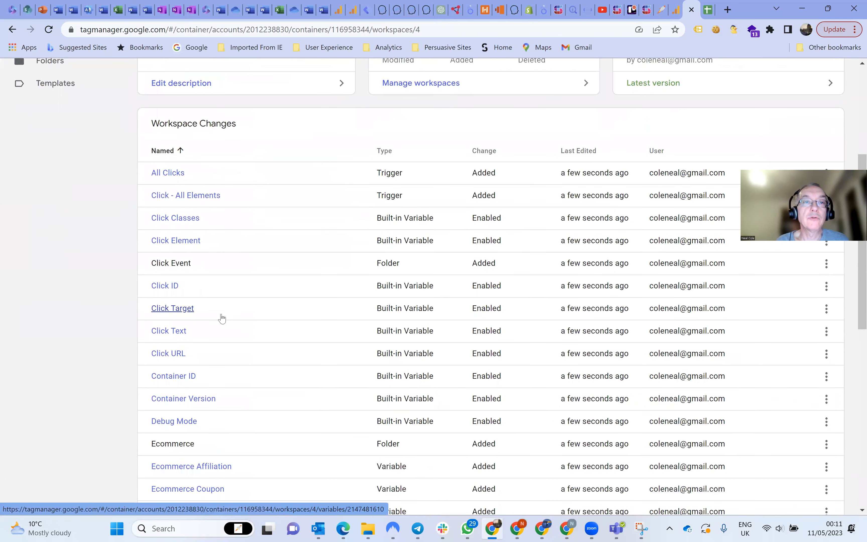
{"action": "scroll", "coordinate": [222, 318], "scroll_direction": "down", "scroll_amount": 2}
{"action": "scroll", "coordinate": [222, 315], "scroll_direction": "up", "scroll_amount": 4}
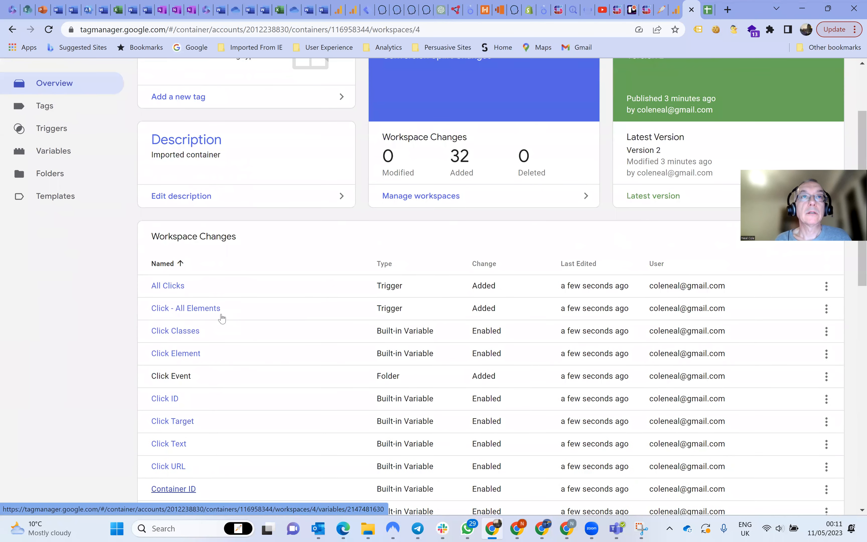
{"action": "scroll", "coordinate": [221, 306], "scroll_direction": "up", "scroll_amount": 3}
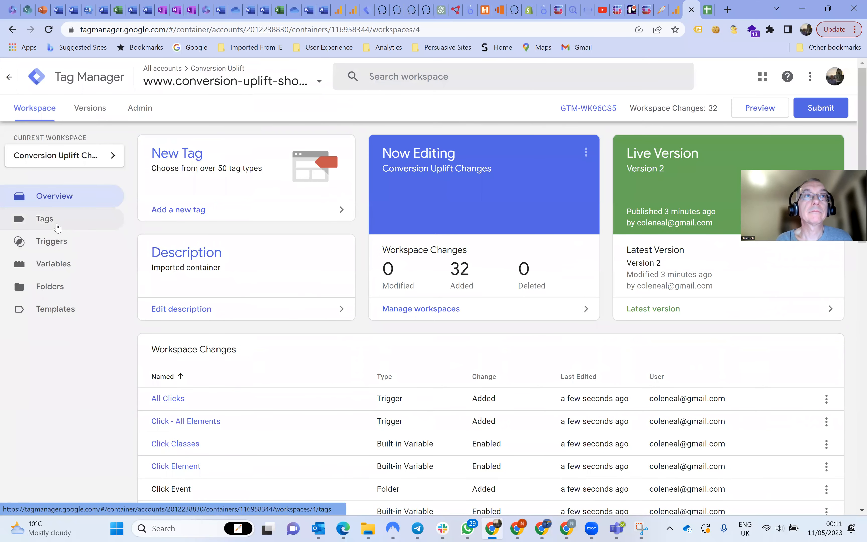
{"action": "left_click", "coordinate": [48, 224]}
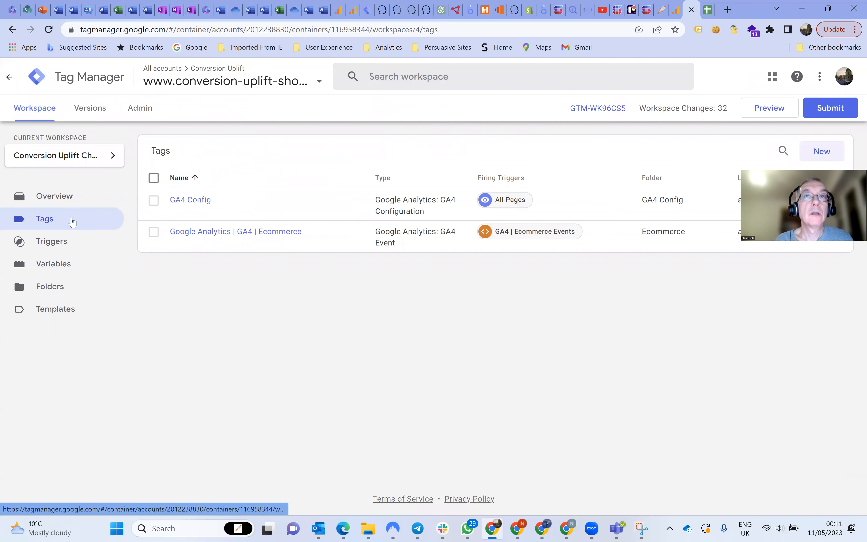
{"action": "left_click", "coordinate": [199, 204]}
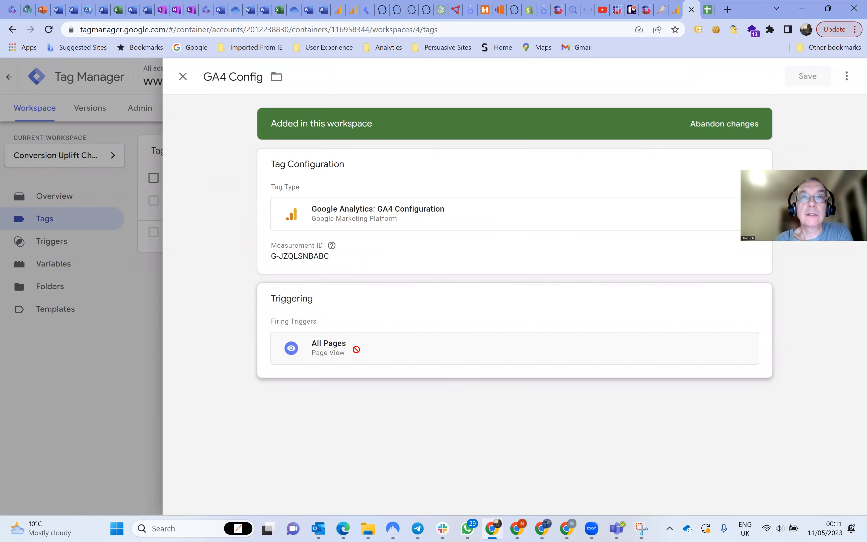
Step: Open the GA4 Config tag's configuration for editing, and copy the production GA4 measurement ID from the tag plan in Google Sheets
{"action": "left_click", "coordinate": [306, 258]}
{"action": "mouse_move", "coordinate": [326, 258]}
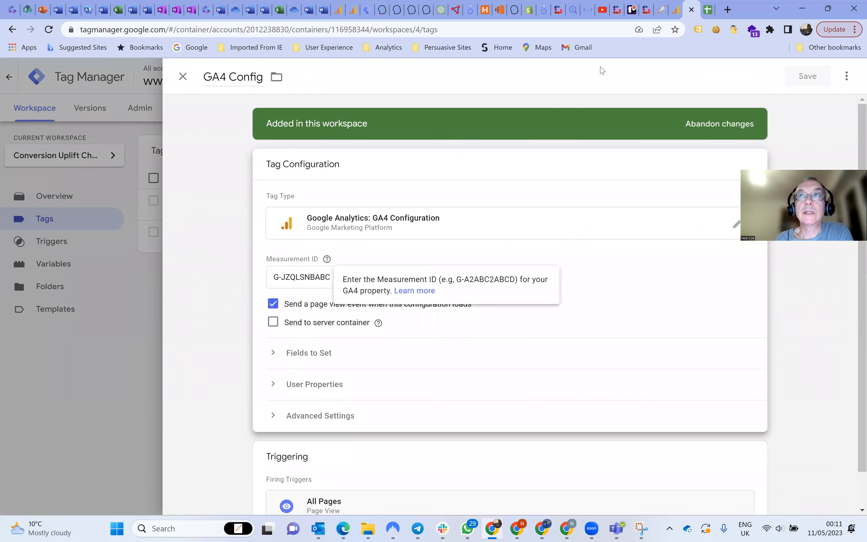
{"action": "left_click", "coordinate": [709, 14]}
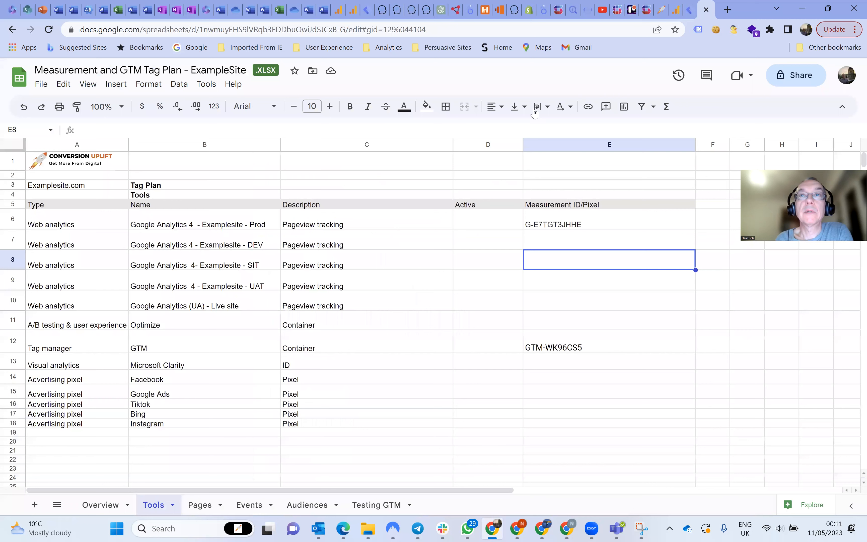
{"action": "left_click", "coordinate": [545, 224]}
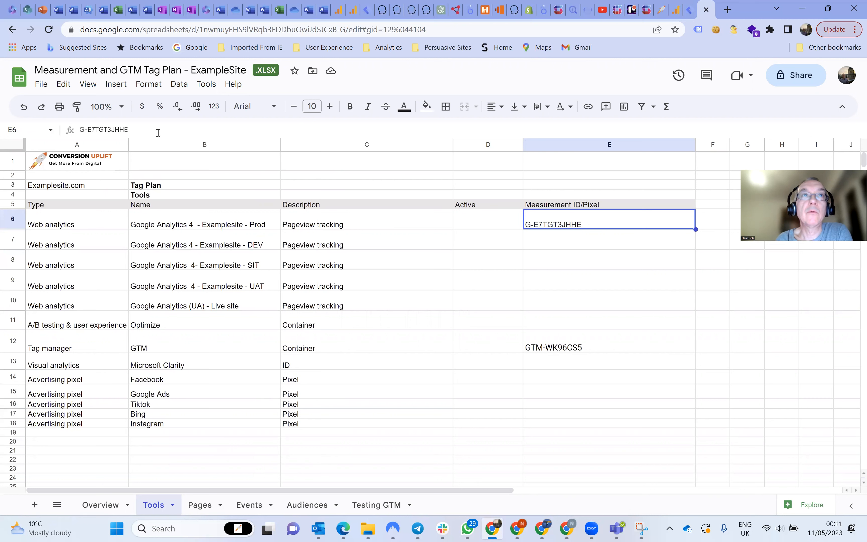
{"action": "left_click_drag", "start_coordinate": [80, 131], "coordinate": [131, 131]}
{"action": "key", "text": "ctrl+c"}
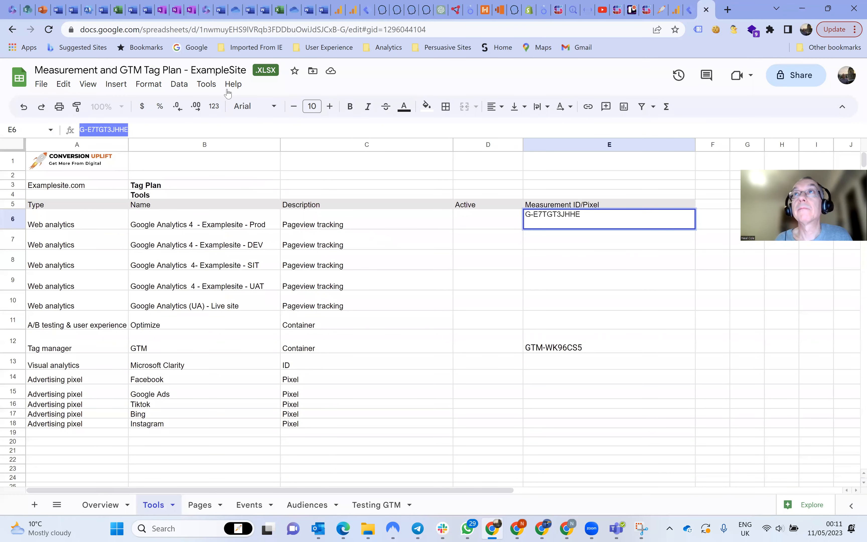
Step: Return to Tag Manager, replace the GA4 Config tag's Measurement ID with G-E7TGT3JHHE, and save the tag
{"action": "left_click", "coordinate": [689, 11]}
{"action": "left_click_drag", "start_coordinate": [338, 272], "coordinate": [273, 276]}
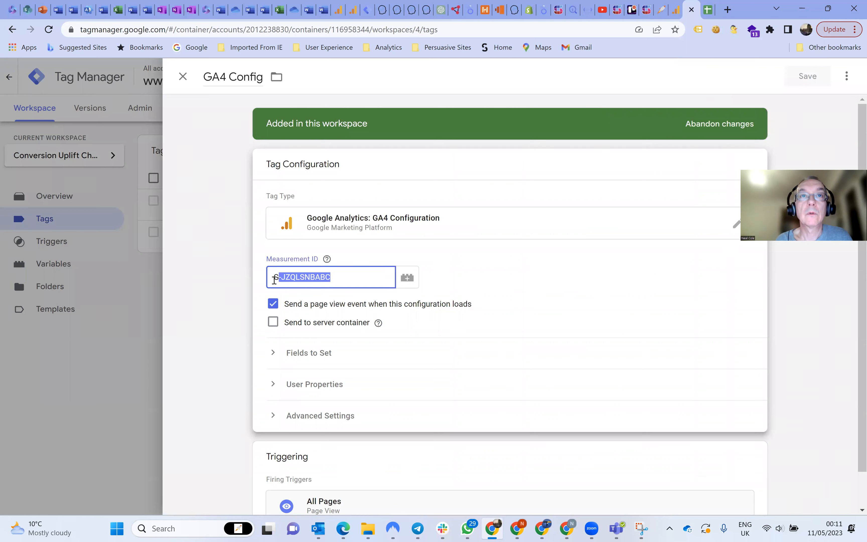
{"action": "key", "text": "BackSpace"}
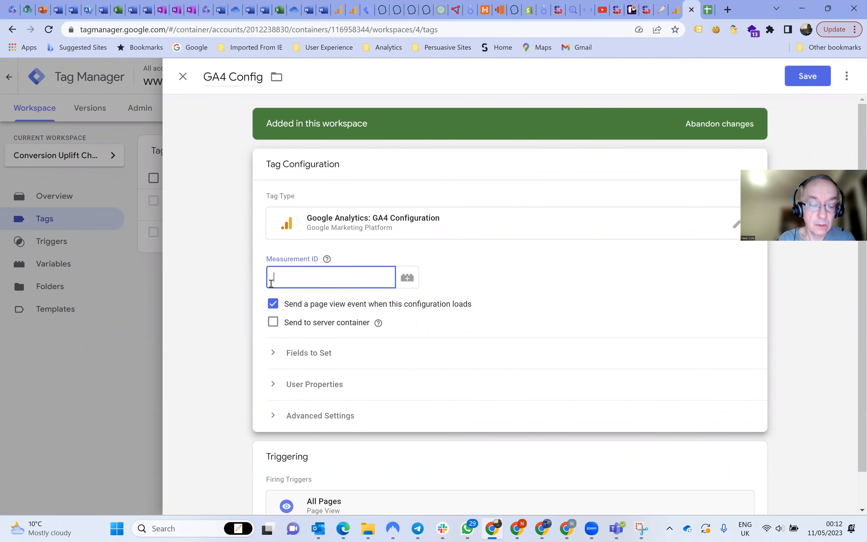
{"action": "key", "text": "ctrl+v"}
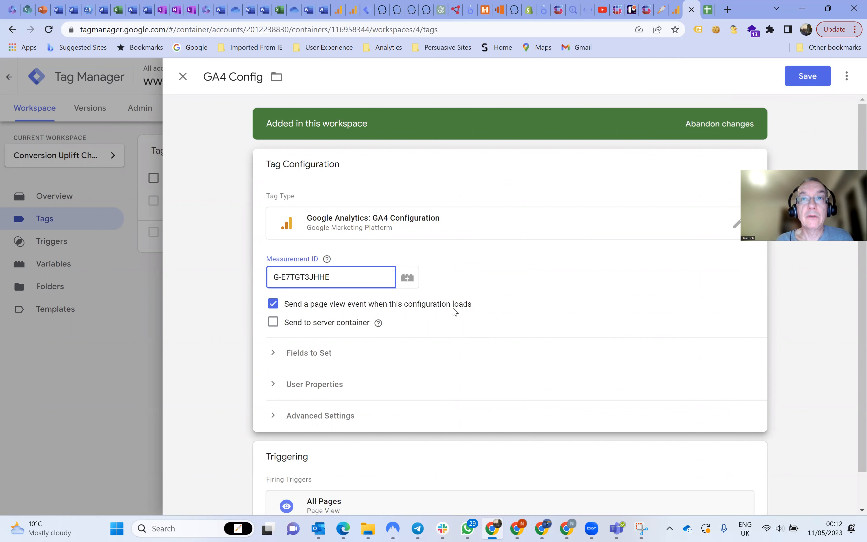
{"action": "scroll", "coordinate": [425, 334], "scroll_direction": "down", "scroll_amount": 1}
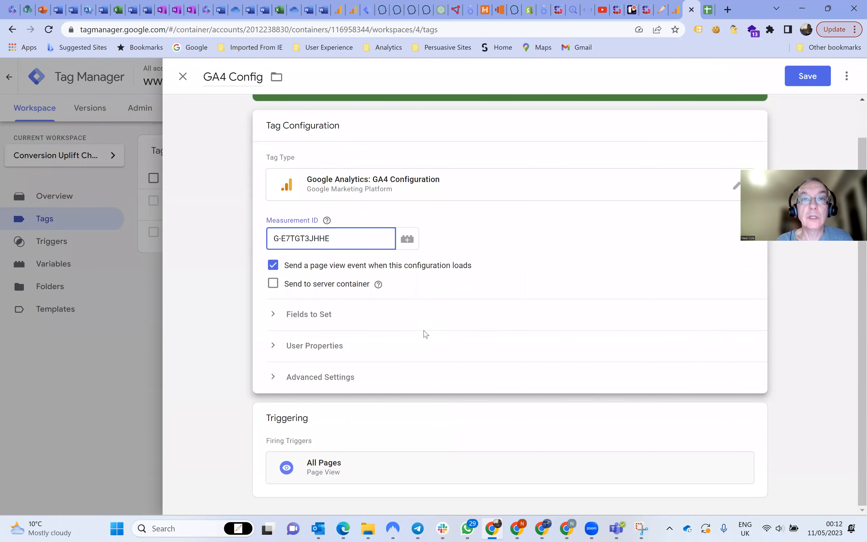
{"action": "scroll", "coordinate": [424, 334], "scroll_direction": "up", "scroll_amount": 1}
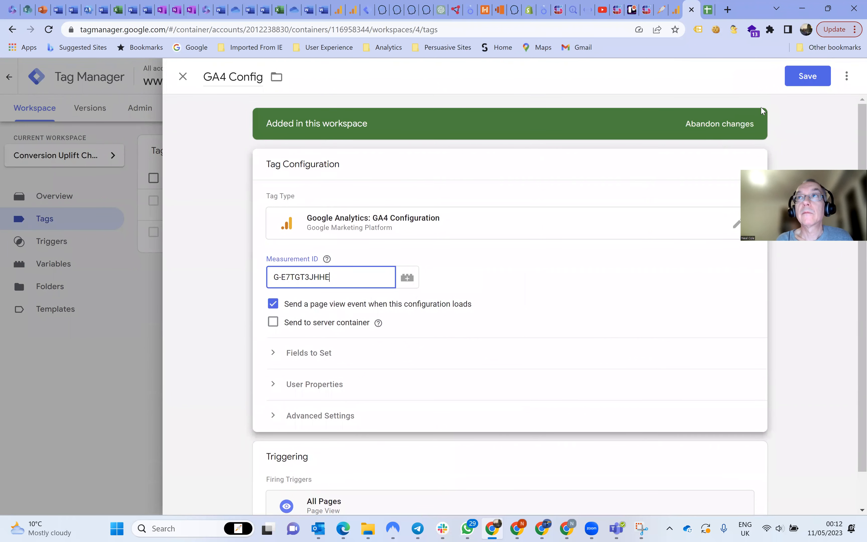
{"action": "left_click", "coordinate": [803, 84]}
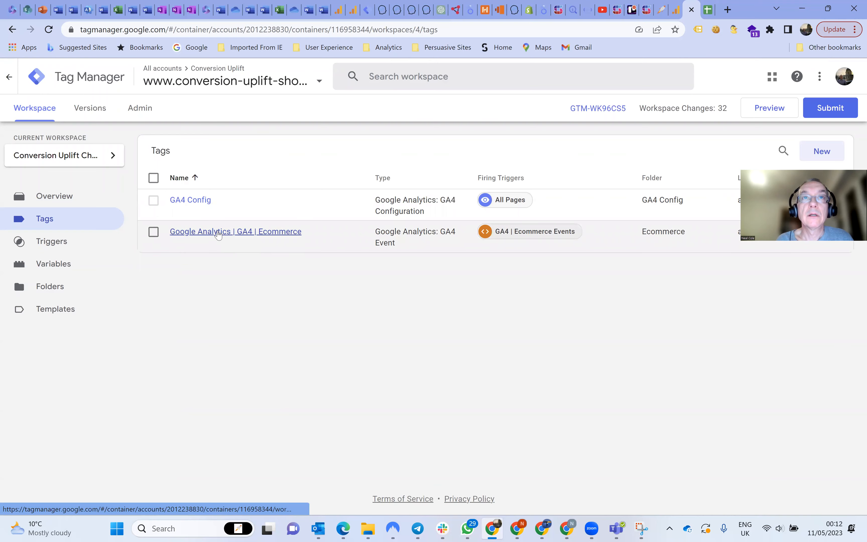
Step: Review the configuration tag, ecommerce settings and firing trigger of the Google Analytics | GA4 | Ecommerce tag, leaving them unedited
{"action": "left_click", "coordinate": [218, 233]}
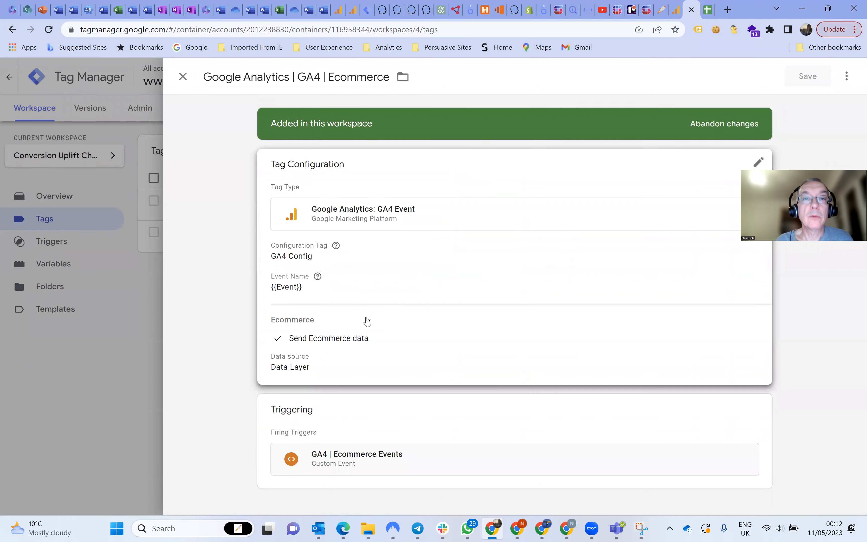
{"action": "left_click", "coordinate": [303, 257]}
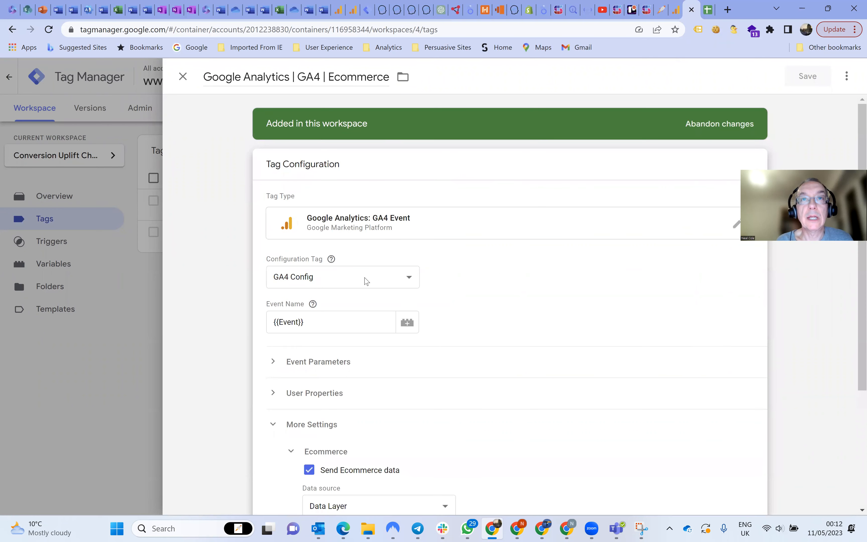
{"action": "left_click", "coordinate": [399, 283]}
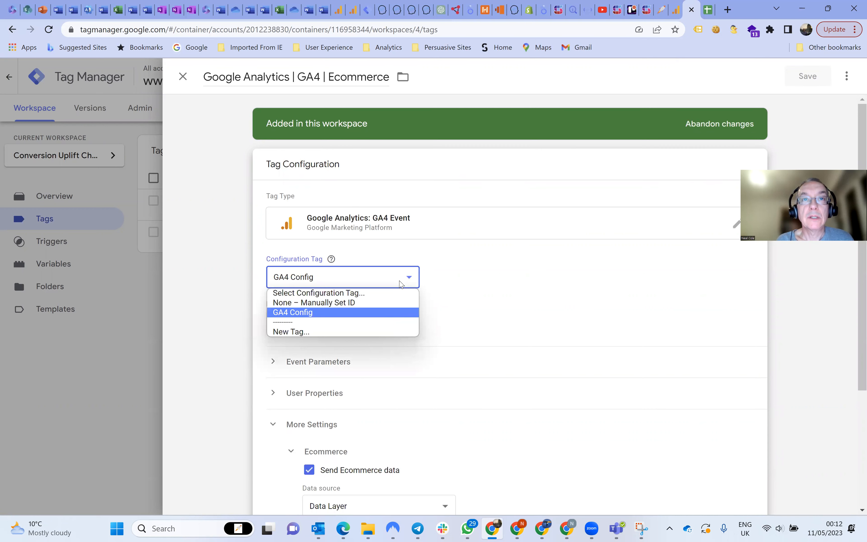
{"action": "left_click", "coordinate": [399, 283]}
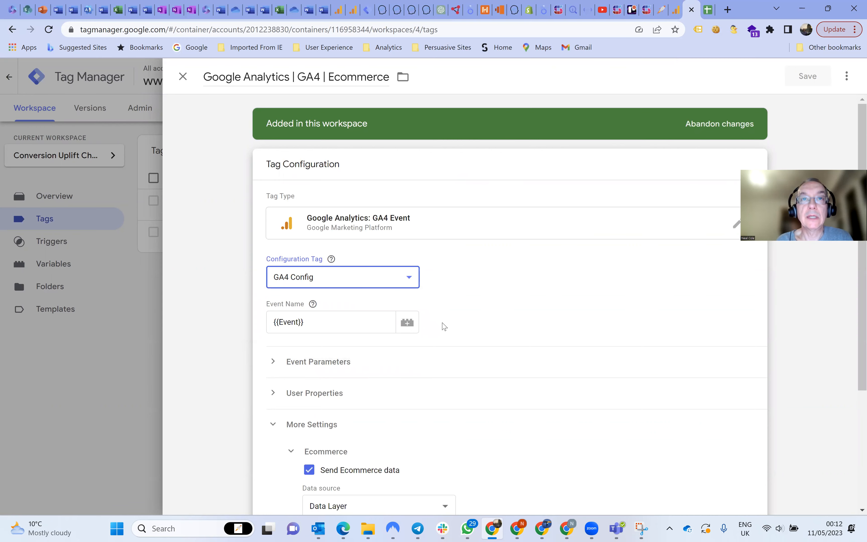
{"action": "scroll", "coordinate": [444, 326], "scroll_direction": "down", "scroll_amount": 2}
{"action": "scroll", "coordinate": [444, 327], "scroll_direction": "down", "scroll_amount": 4}
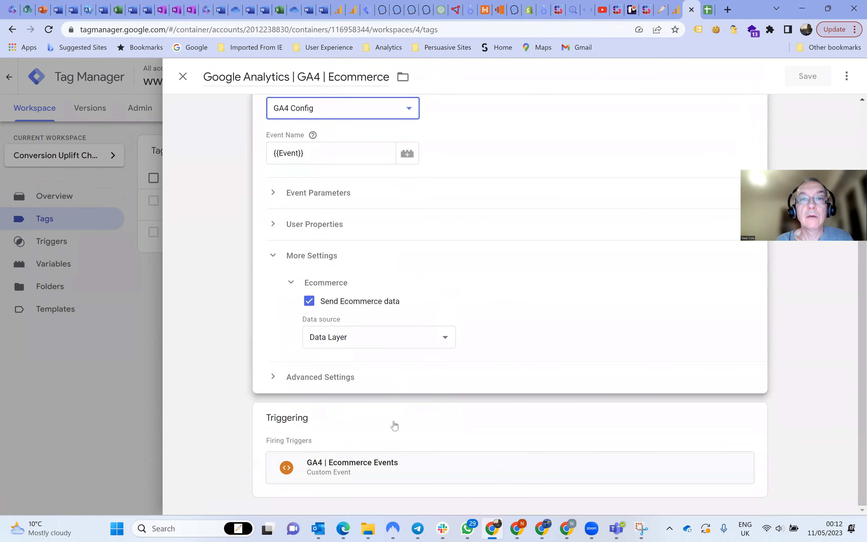
{"action": "left_click", "coordinate": [399, 466]}
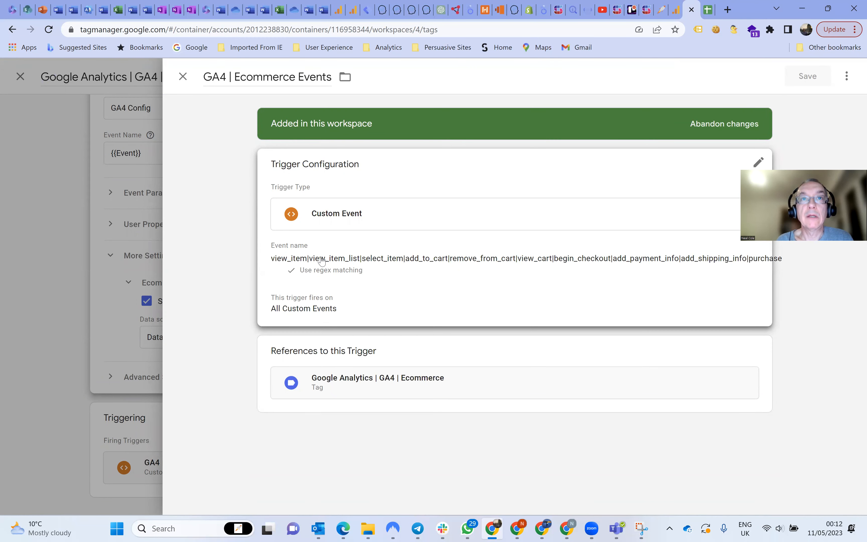
{"action": "left_click", "coordinate": [183, 76]}
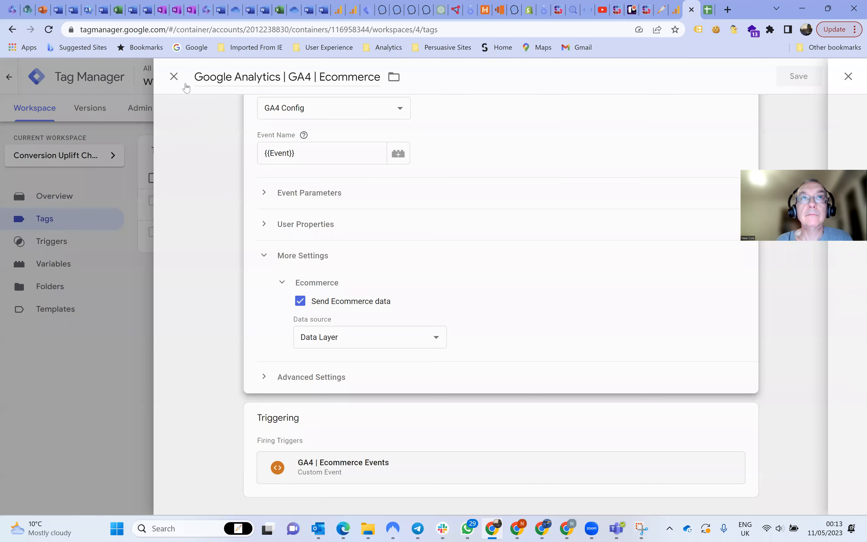
{"action": "scroll", "coordinate": [185, 104], "scroll_direction": "up", "scroll_amount": 3}
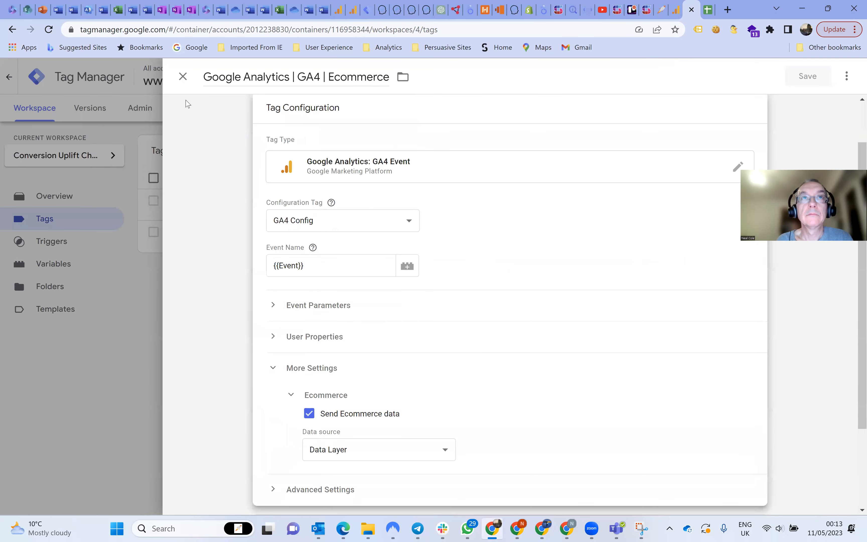
{"action": "left_click", "coordinate": [183, 80]}
{"action": "left_click", "coordinate": [268, 233]}
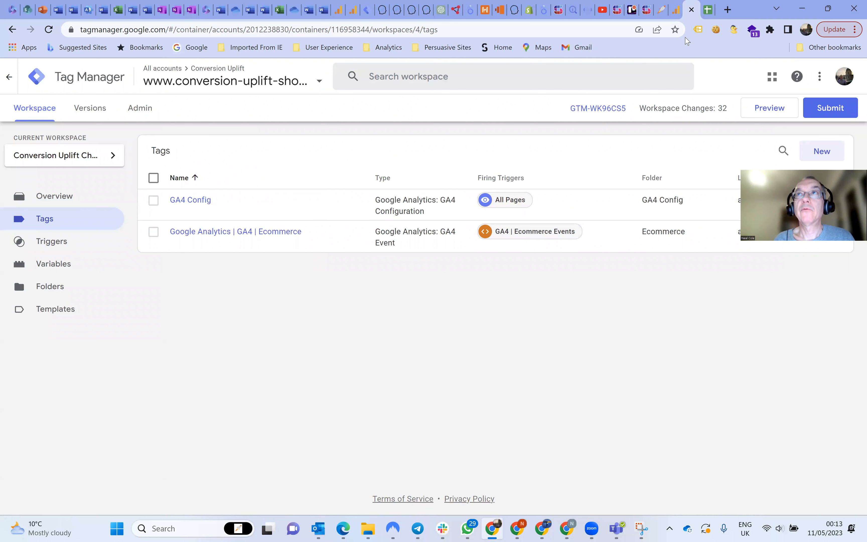
Step: Switch to the WordPress admin, find the GTM4WP plugin by searching new plugins for GTM, and install and activate it
{"action": "left_click", "coordinate": [665, 18]}
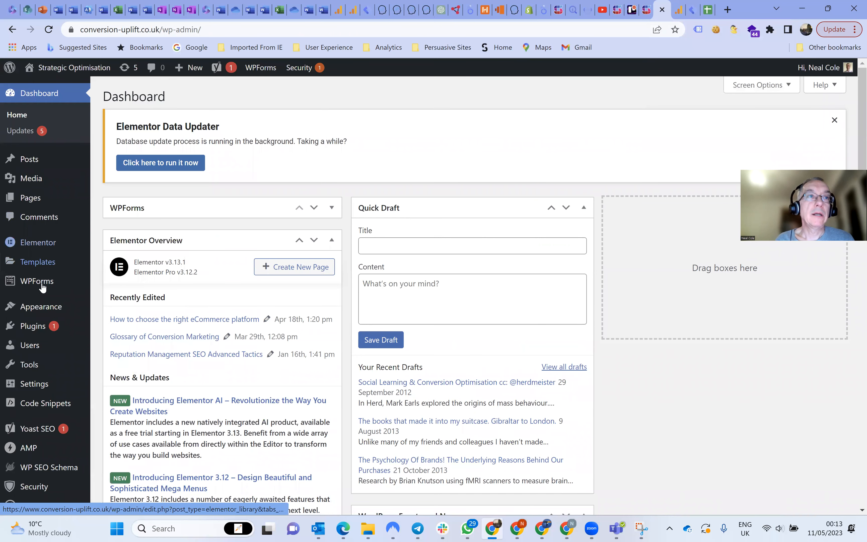
{"action": "mouse_move", "coordinate": [31, 327]}
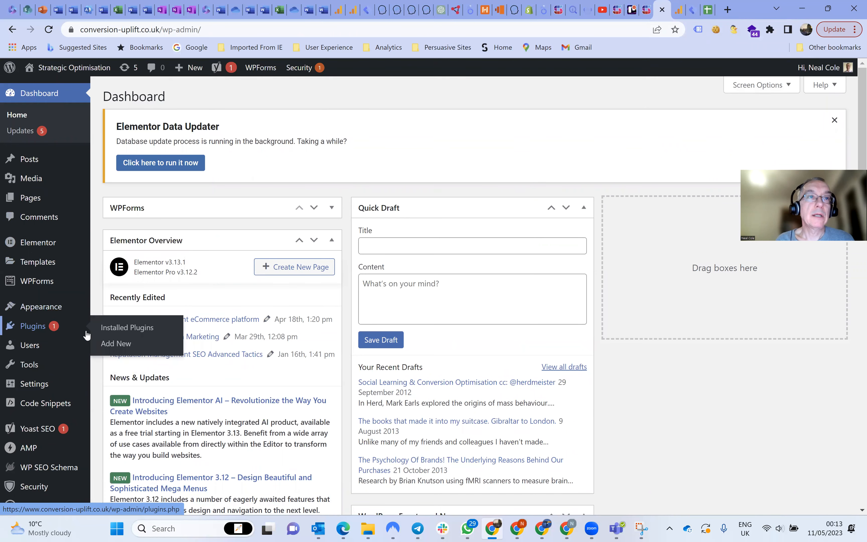
{"action": "left_click", "coordinate": [114, 345]}
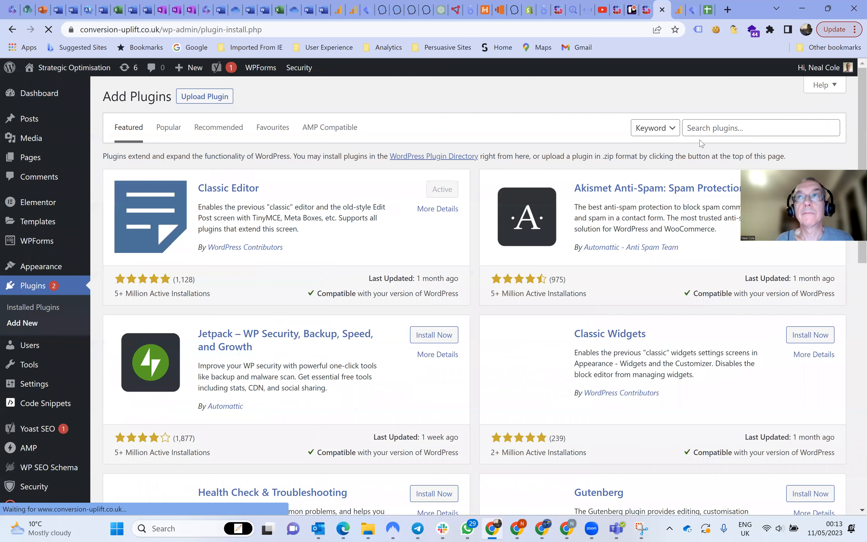
{"action": "left_click", "coordinate": [709, 130]}
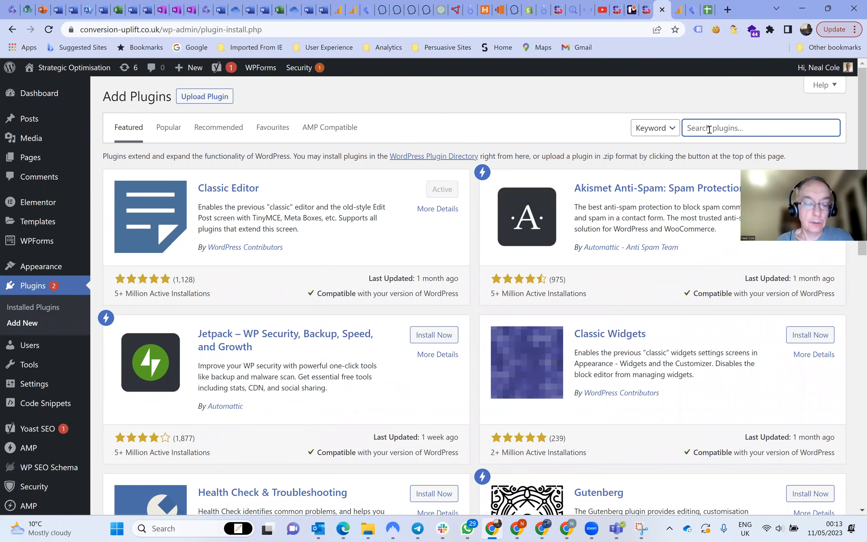
{"action": "type", "text": "GTM"}
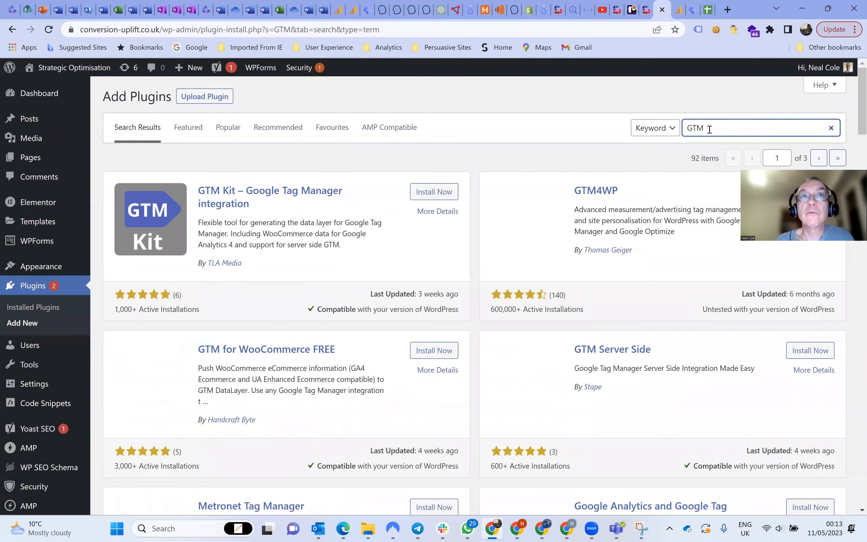
{"action": "type", "text": "4"}
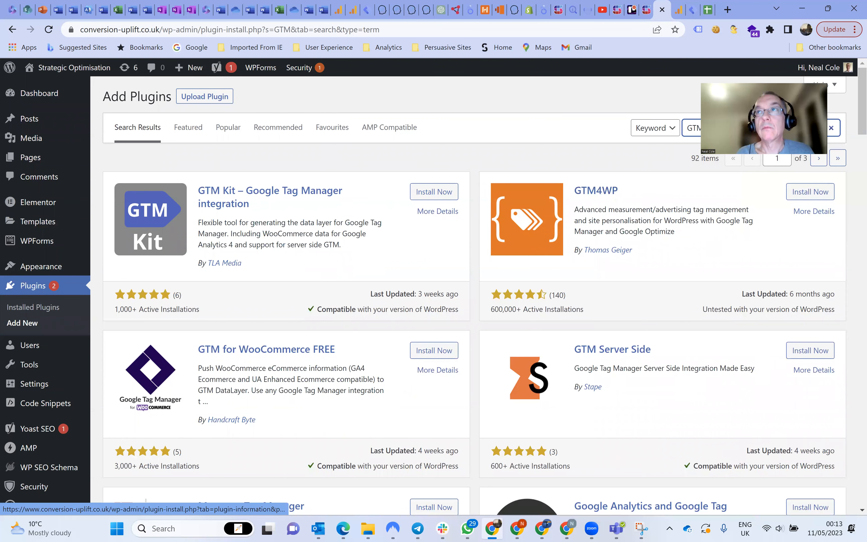
{"action": "left_click", "coordinate": [804, 193]}
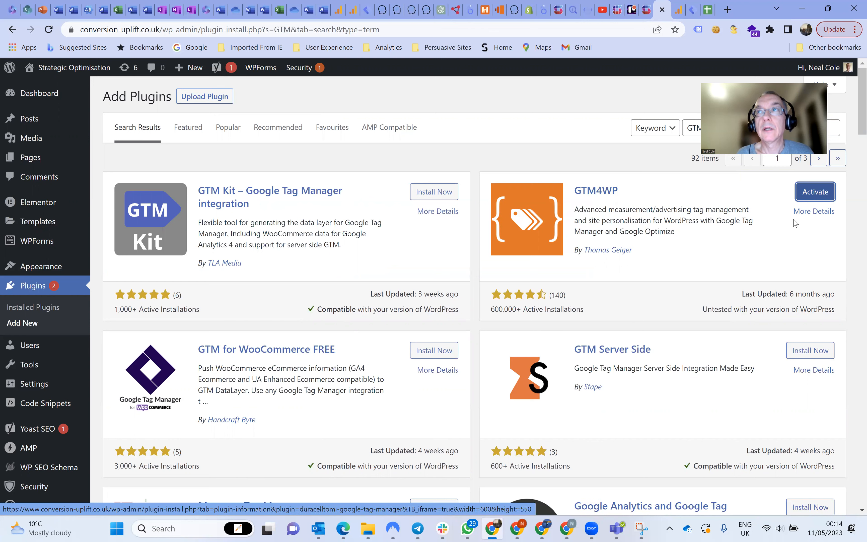
{"action": "left_click", "coordinate": [814, 196]}
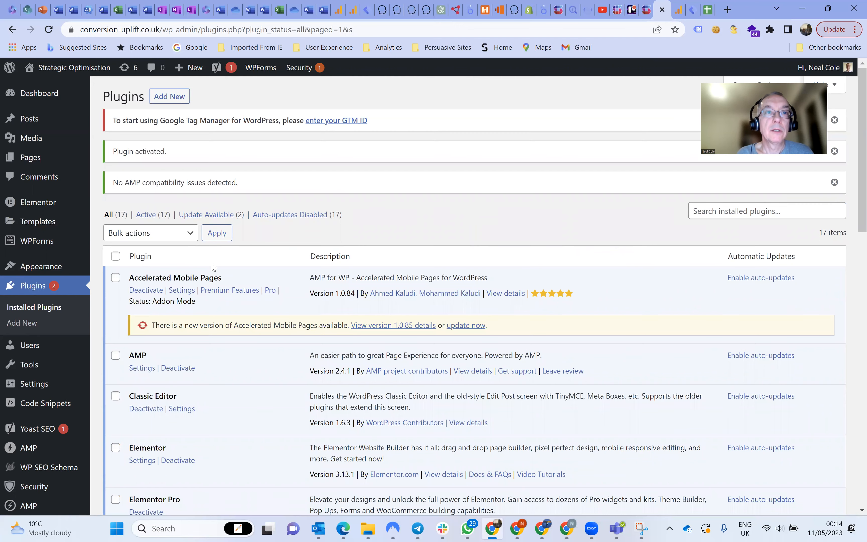
Step: Open the Google Tag Manager settings page of the activated GTM4WP plugin in WordPress
{"action": "scroll", "coordinate": [211, 267], "scroll_direction": "down", "scroll_amount": 2}
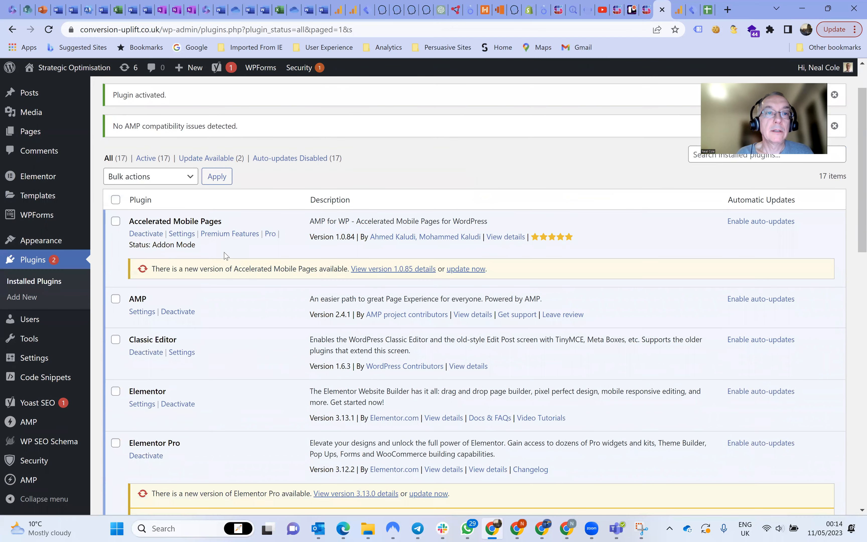
{"action": "scroll", "coordinate": [224, 258], "scroll_direction": "down", "scroll_amount": 3}
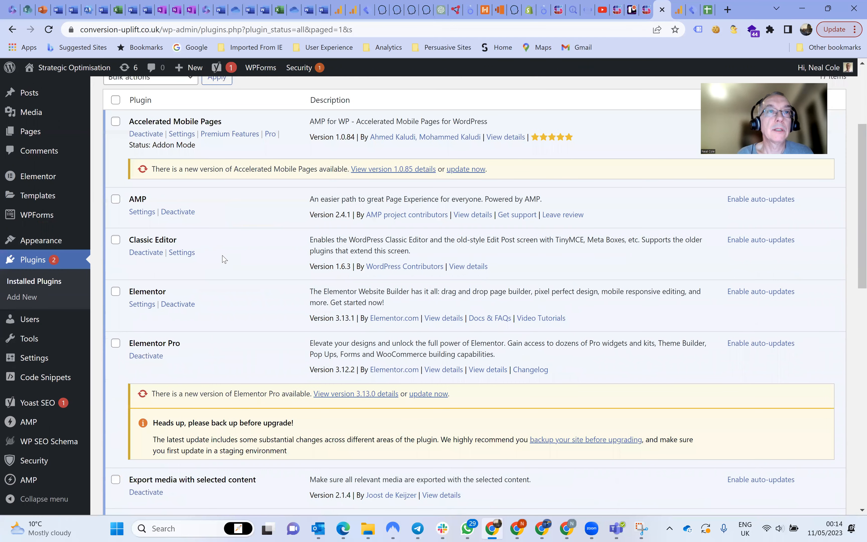
{"action": "scroll", "coordinate": [72, 294], "scroll_direction": "up", "scroll_amount": 5}
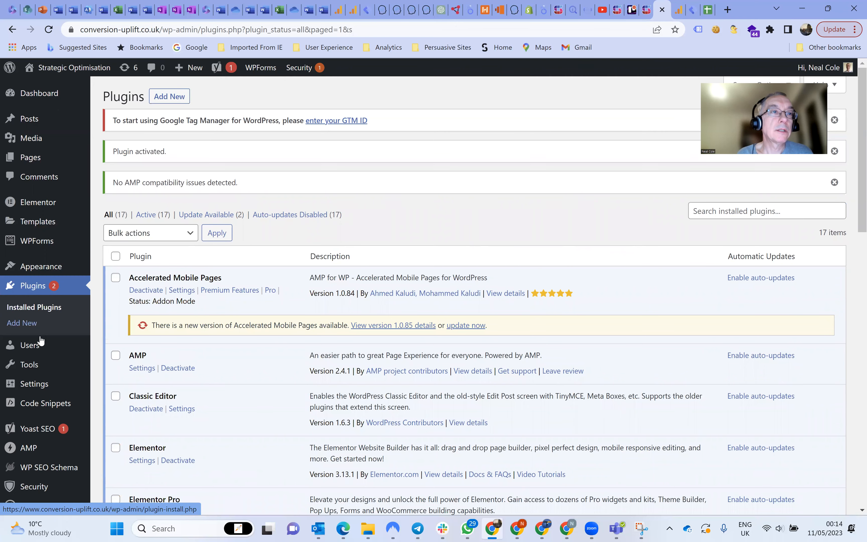
{"action": "scroll", "coordinate": [41, 341], "scroll_direction": "down", "scroll_amount": 1}
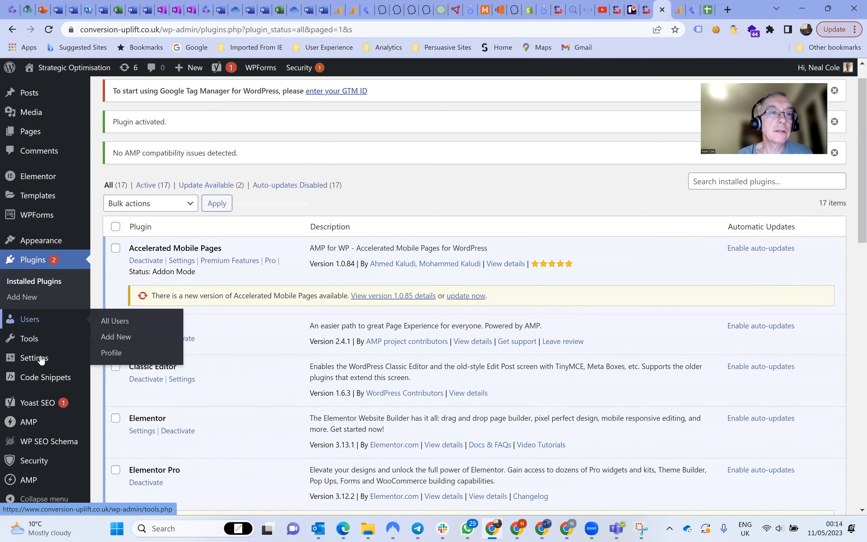
{"action": "scroll", "coordinate": [41, 360], "scroll_direction": "down", "scroll_amount": 1}
{"action": "mouse_move", "coordinate": [41, 359]}
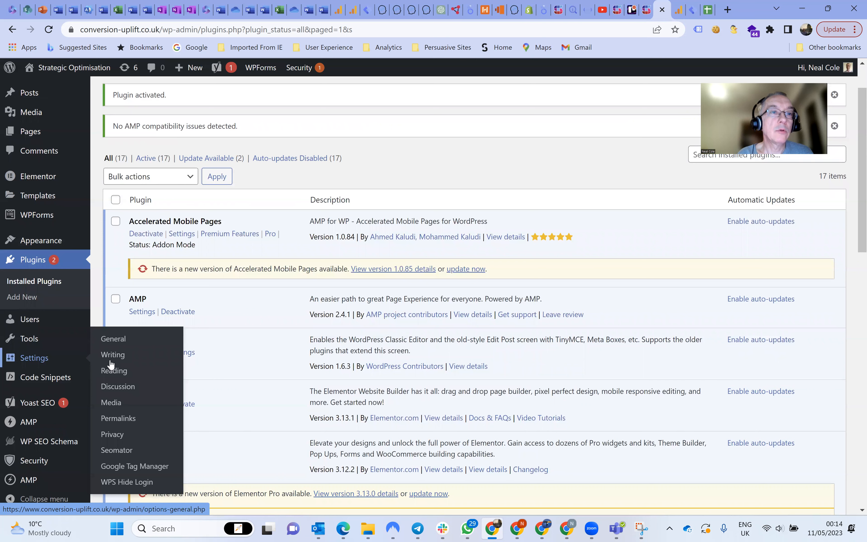
{"action": "left_click", "coordinate": [130, 466]}
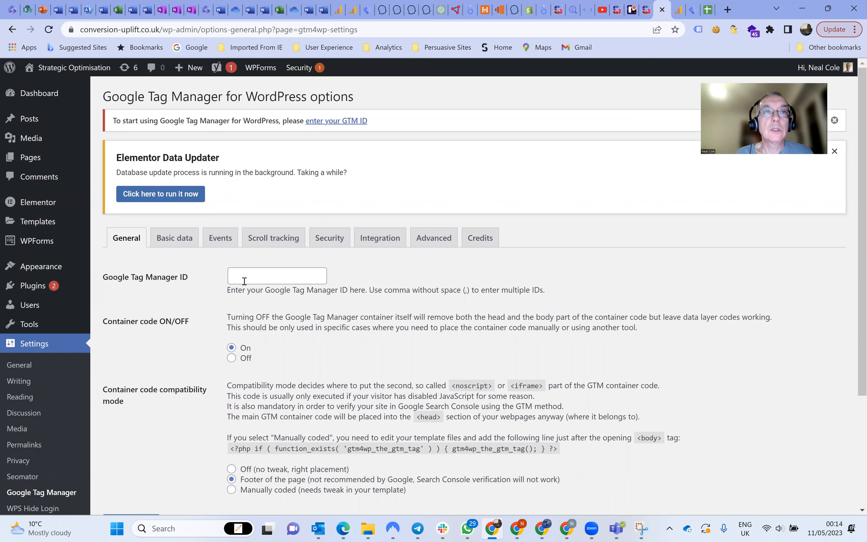
Step: Copy the GTM container ID GTM-WK96CS5 from the tag plan spreadsheet into the Google Tag Manager ID setting in WordPress
{"action": "left_click", "coordinate": [708, 10]}
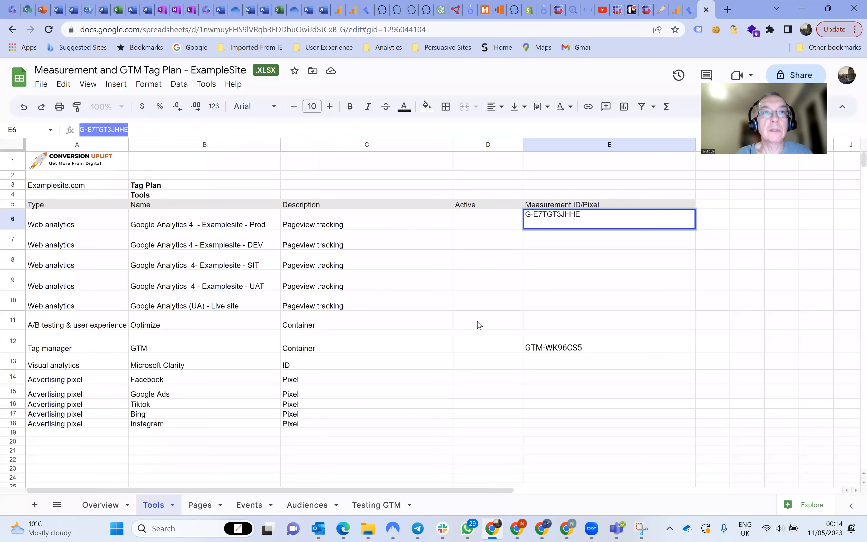
{"action": "left_click", "coordinate": [543, 347]}
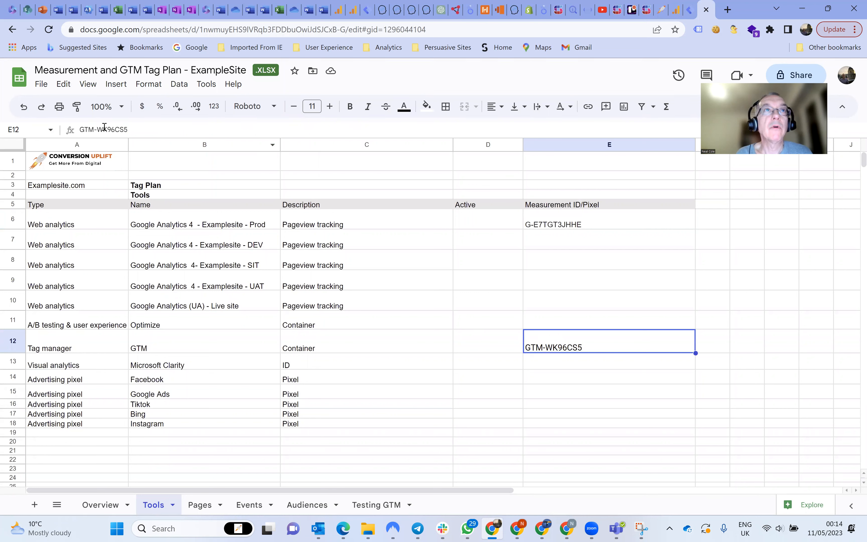
{"action": "left_click_drag", "start_coordinate": [80, 129], "coordinate": [132, 130]}
{"action": "key", "text": "ctrl+c"}
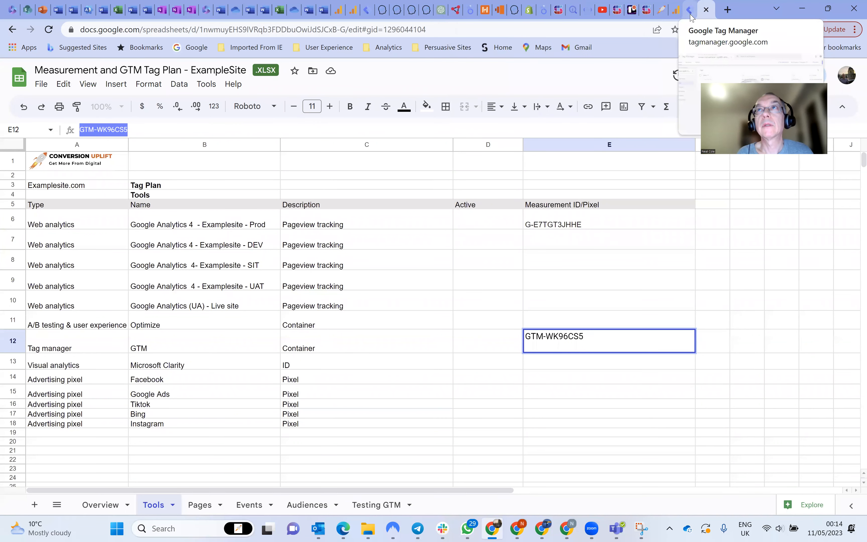
{"action": "left_click", "coordinate": [666, 10]}
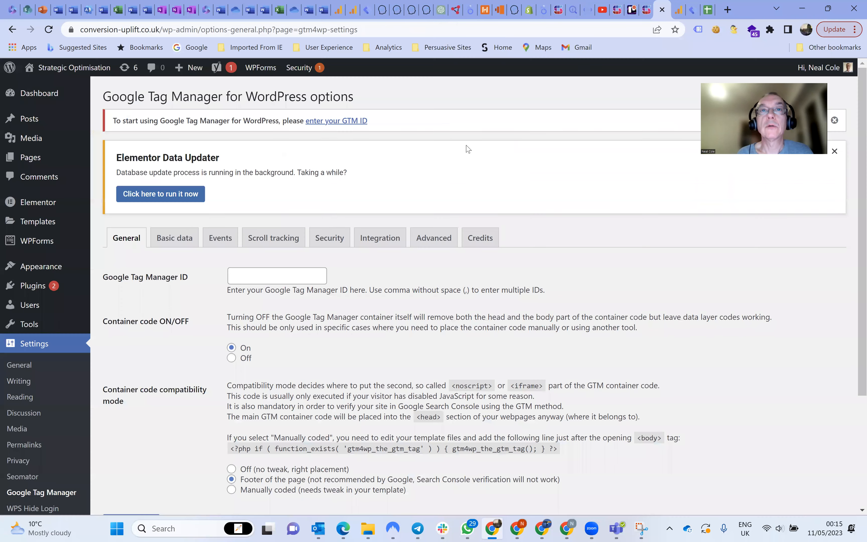
{"action": "left_click", "coordinate": [240, 278]}
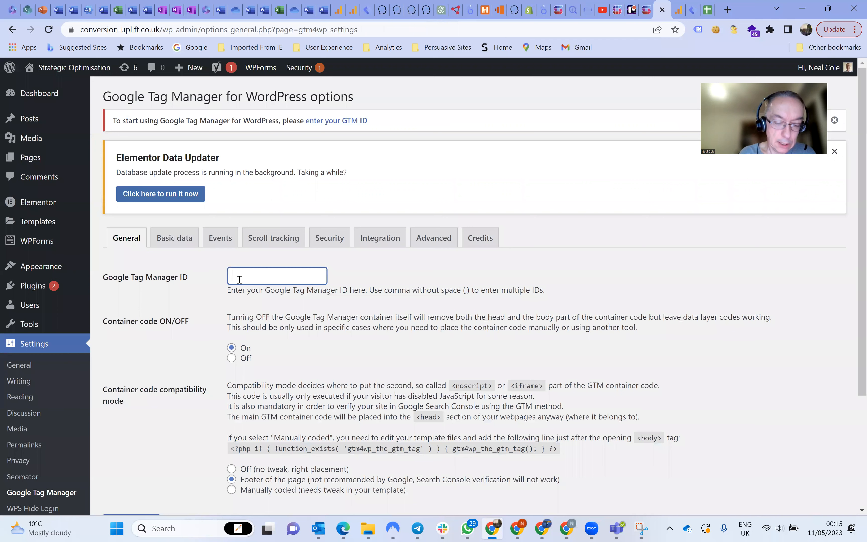
{"action": "key", "text": "ctrl+v"}
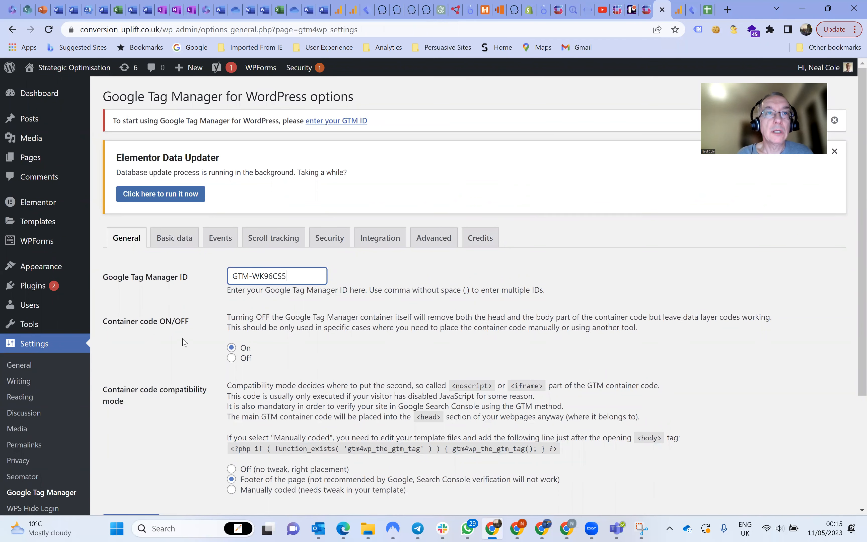
Step: Set the container code compatibility mode to Off (no tweak, right placement) and save the plugin settings
{"action": "left_click", "coordinate": [288, 354]}
{"action": "scroll", "coordinate": [289, 362], "scroll_direction": "down", "scroll_amount": 2}
{"action": "scroll", "coordinate": [289, 373], "scroll_direction": "up", "scroll_amount": 2}
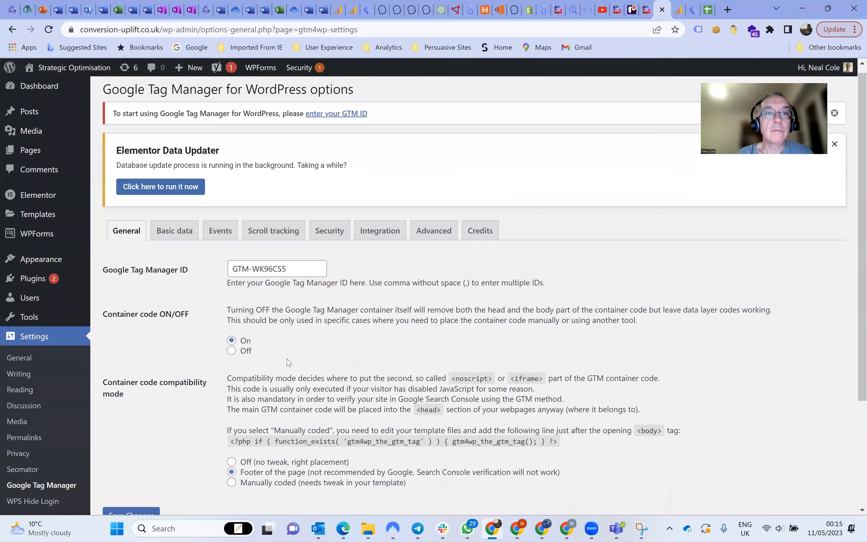
{"action": "scroll", "coordinate": [288, 381], "scroll_direction": "down", "scroll_amount": 4}
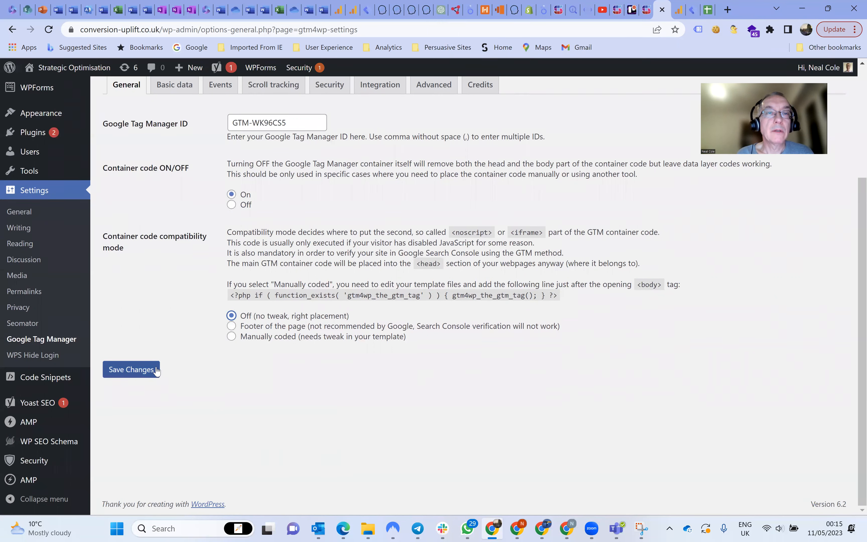
{"action": "left_click", "coordinate": [137, 373]}
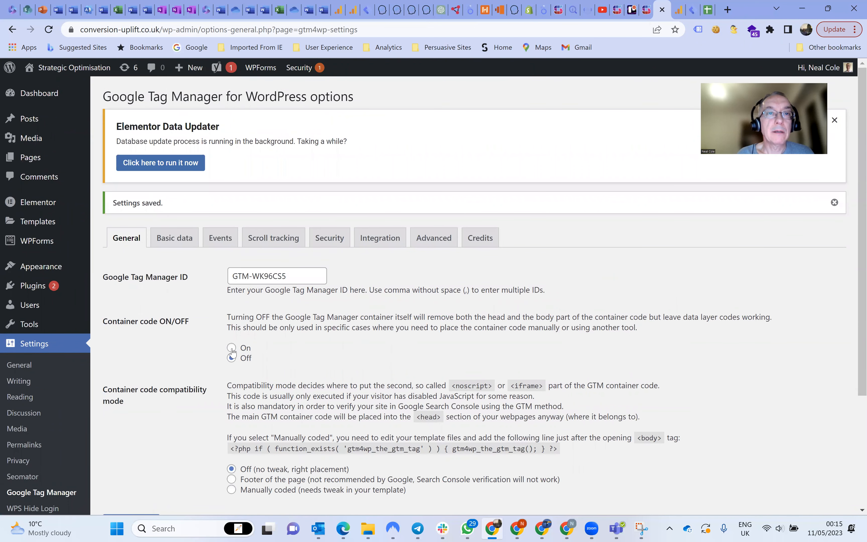
Step: Set the container code to On and save the plugin settings again
{"action": "left_click", "coordinate": [231, 349]}
{"action": "scroll", "coordinate": [285, 355], "scroll_direction": "down", "scroll_amount": 1}
{"action": "scroll", "coordinate": [279, 353], "scroll_direction": "down", "scroll_amount": 1}
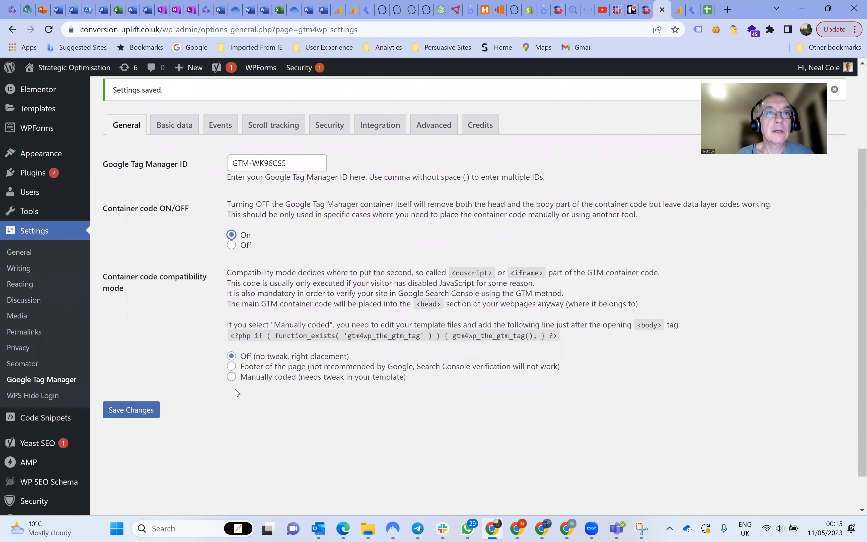
{"action": "left_click", "coordinate": [141, 414]}
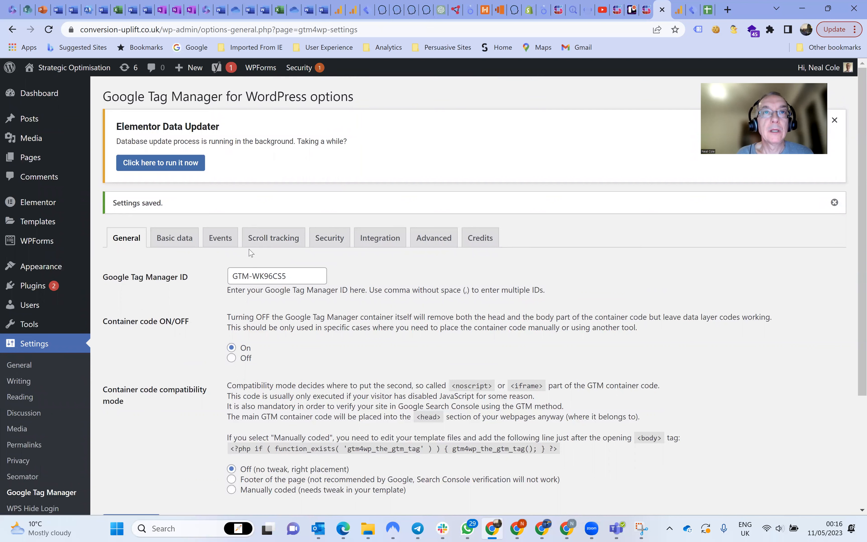
Step: Enable Track enhanced e-commerce in the plugin's WooCommerce integration settings
{"action": "left_click", "coordinate": [379, 243]}
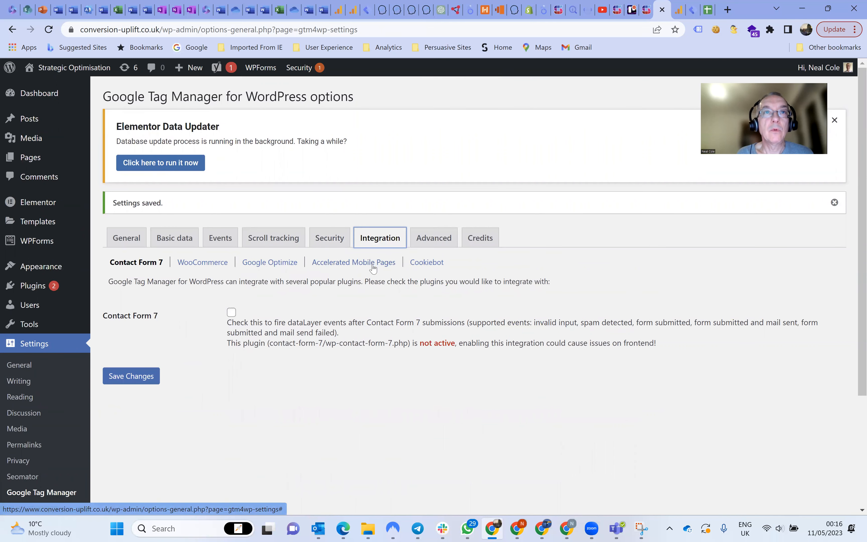
{"action": "left_click", "coordinate": [203, 262]}
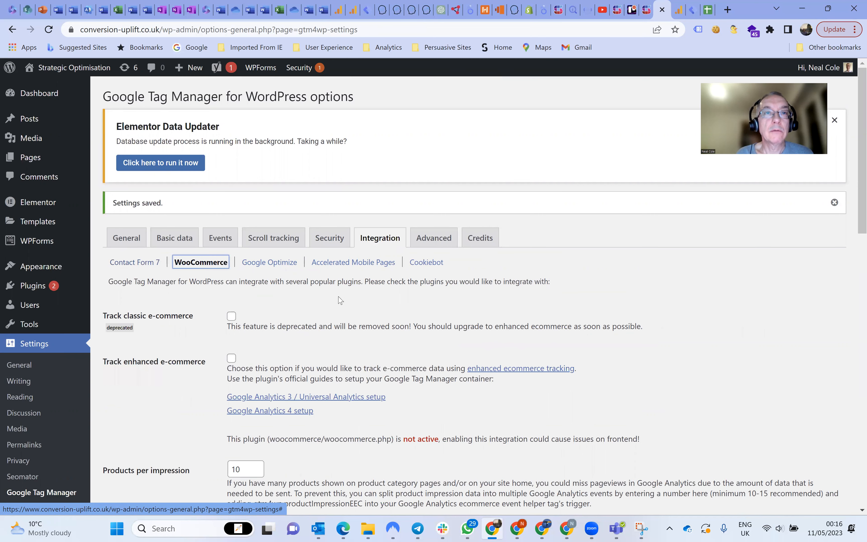
{"action": "scroll", "coordinate": [331, 309], "scroll_direction": "down", "scroll_amount": 1}
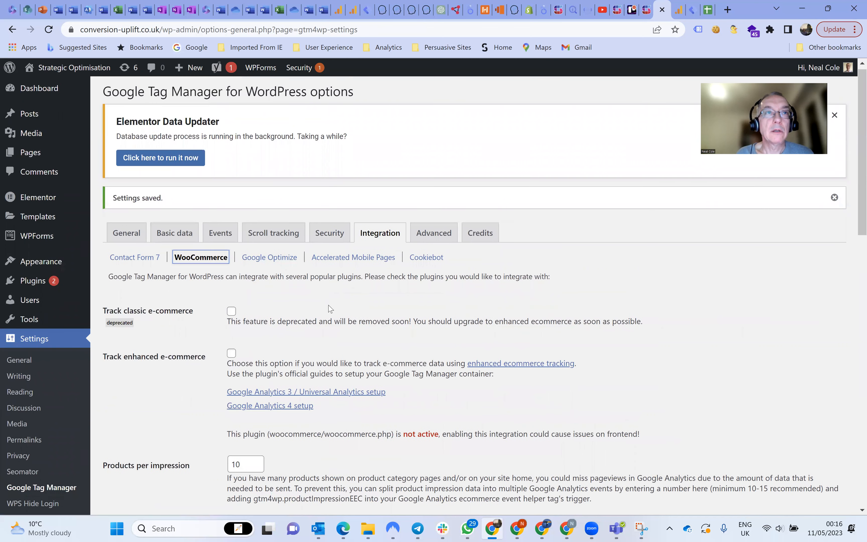
{"action": "scroll", "coordinate": [331, 309], "scroll_direction": "down", "scroll_amount": 2}
{"action": "scroll", "coordinate": [331, 309], "scroll_direction": "down", "scroll_amount": 2}
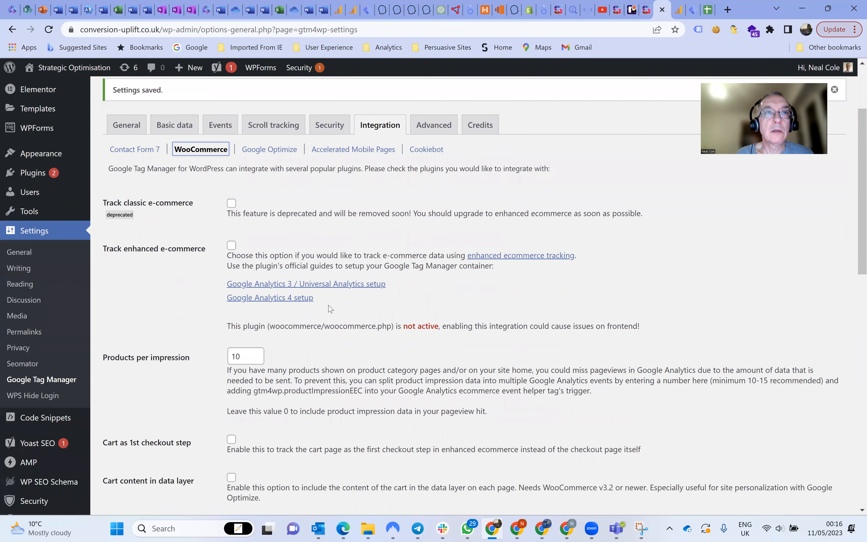
{"action": "left_click", "coordinate": [231, 247]}
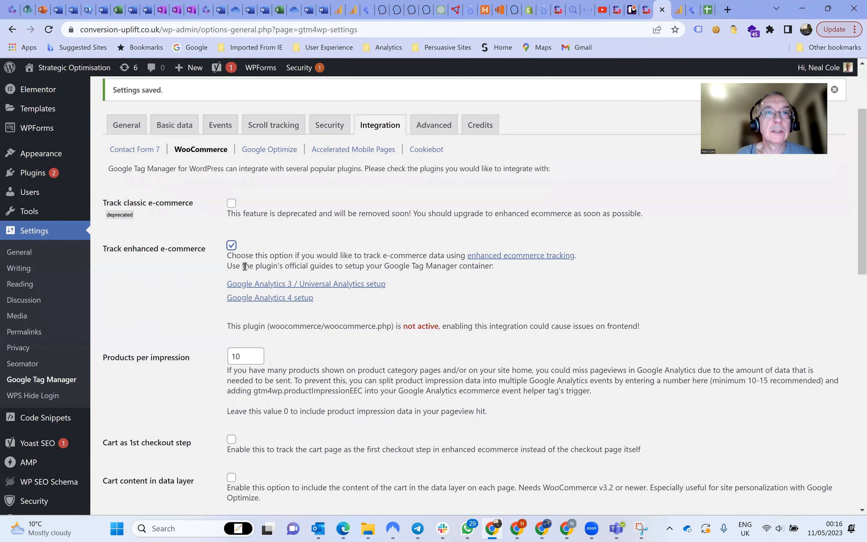
Step: Enable Cart as 1st checkout step and Cart content in data layer for WooCommerce, and save the settings
{"action": "scroll", "coordinate": [257, 288], "scroll_direction": "down", "scroll_amount": 2}
{"action": "scroll", "coordinate": [256, 287], "scroll_direction": "down", "scroll_amount": 2}
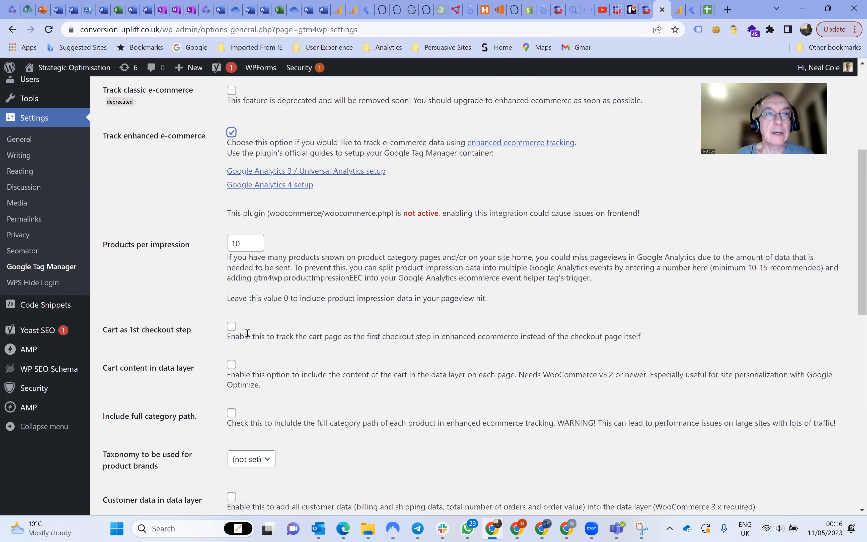
{"action": "left_click", "coordinate": [231, 327]}
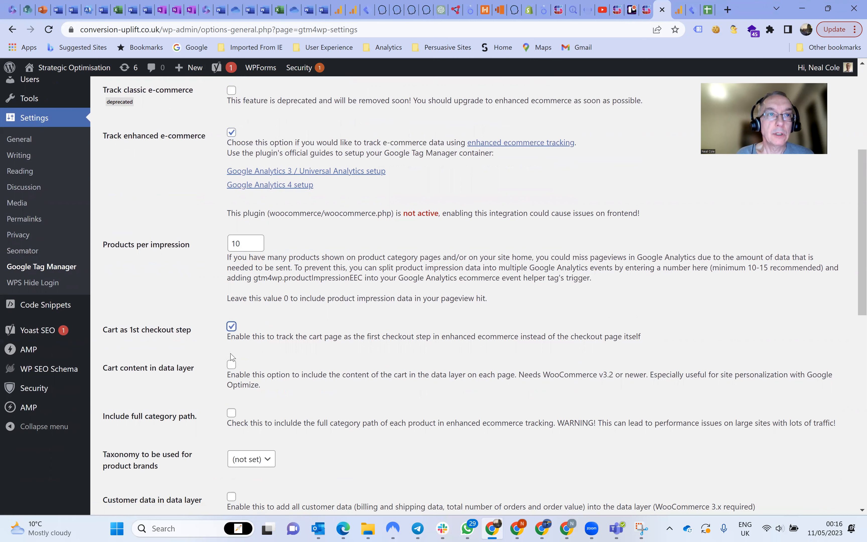
{"action": "left_click", "coordinate": [231, 365]}
{"action": "scroll", "coordinate": [250, 369], "scroll_direction": "down", "scroll_amount": 1}
{"action": "scroll", "coordinate": [250, 369], "scroll_direction": "down", "scroll_amount": 2}
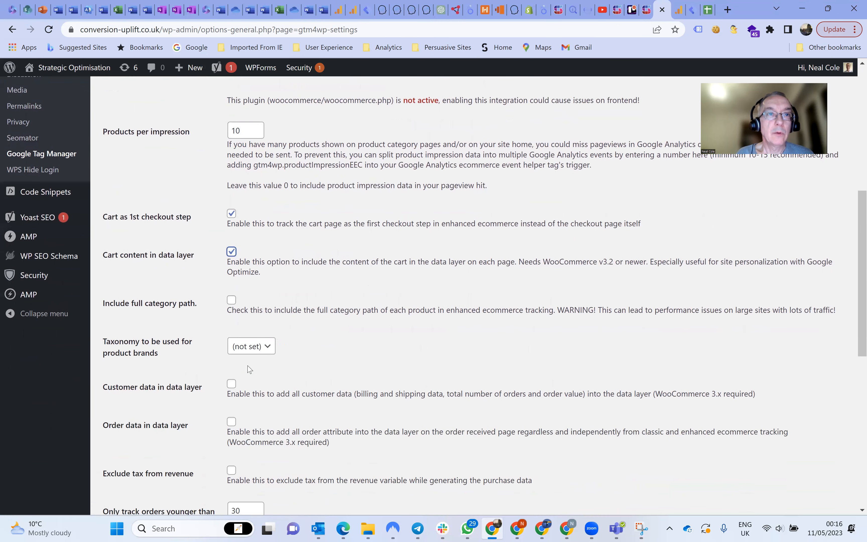
{"action": "scroll", "coordinate": [250, 369], "scroll_direction": "down", "scroll_amount": 1}
{"action": "scroll", "coordinate": [250, 369], "scroll_direction": "down", "scroll_amount": 1}
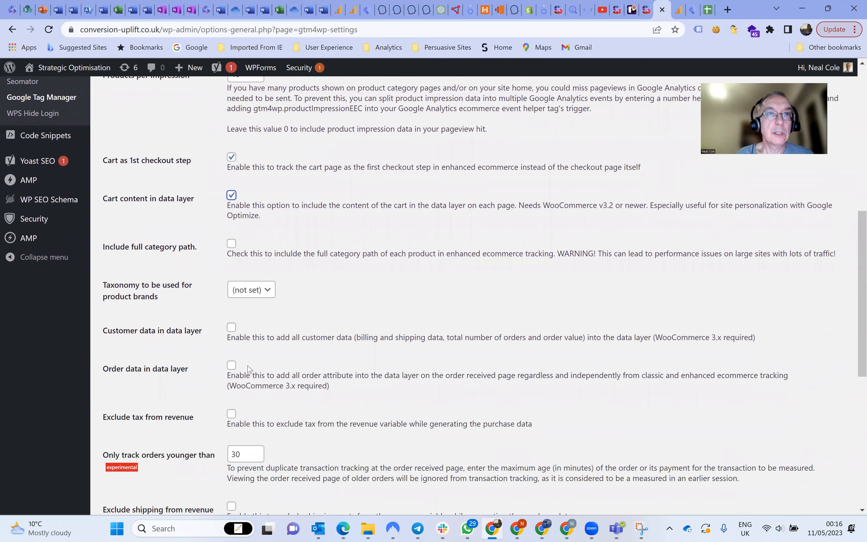
{"action": "scroll", "coordinate": [250, 369], "scroll_direction": "down", "scroll_amount": 1}
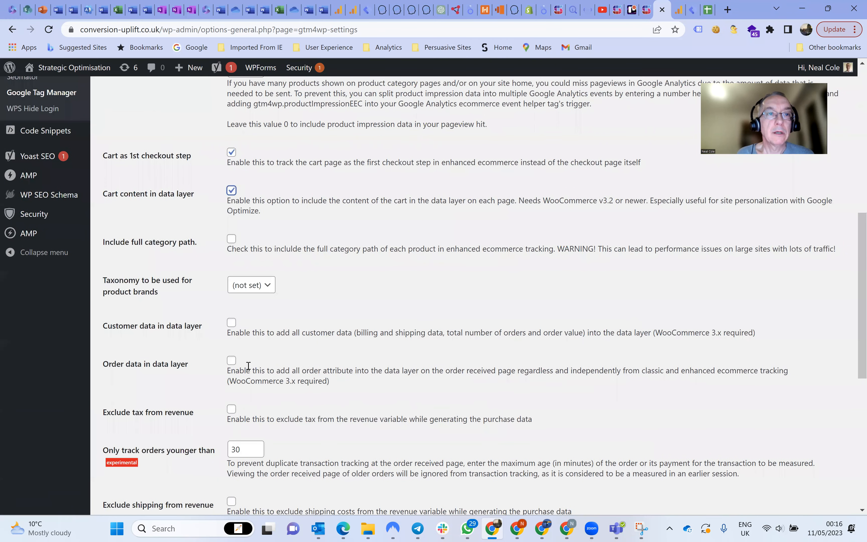
{"action": "scroll", "coordinate": [248, 369], "scroll_direction": "down", "scroll_amount": 5}
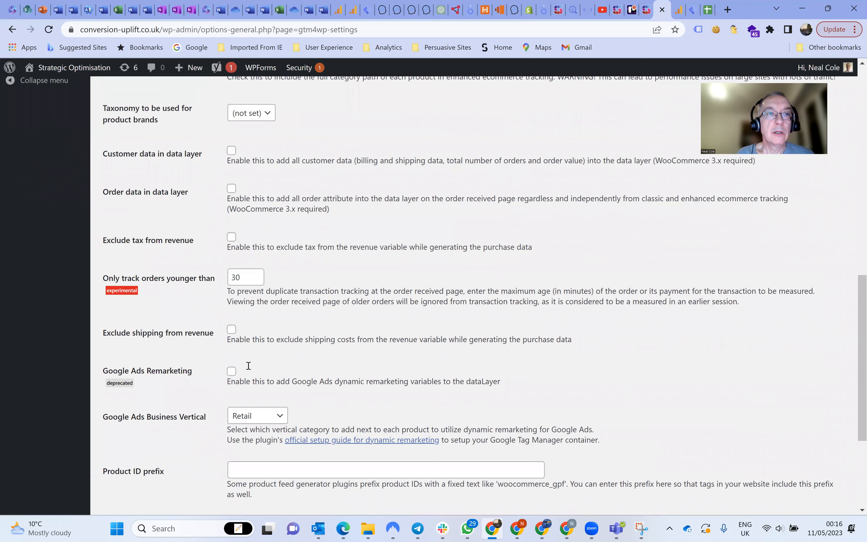
{"action": "scroll", "coordinate": [249, 366], "scroll_direction": "down", "scroll_amount": 5}
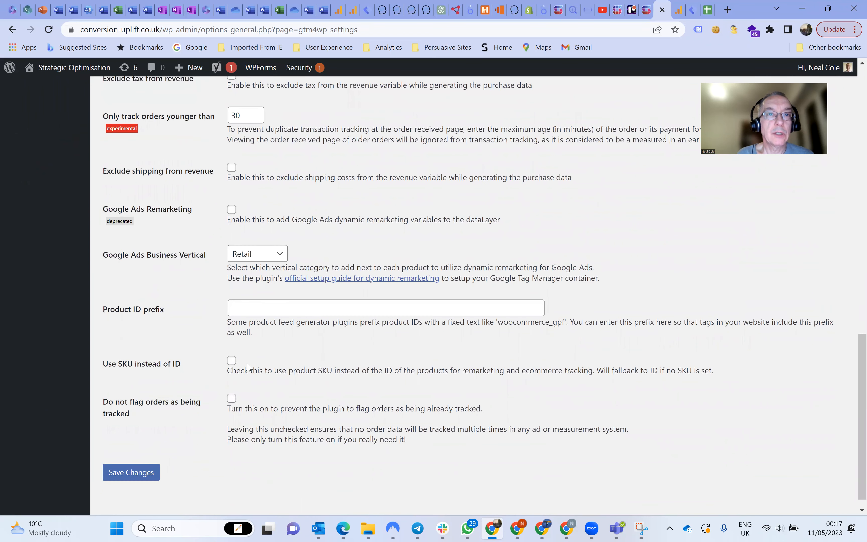
{"action": "scroll", "coordinate": [248, 368], "scroll_direction": "down", "scroll_amount": 1}
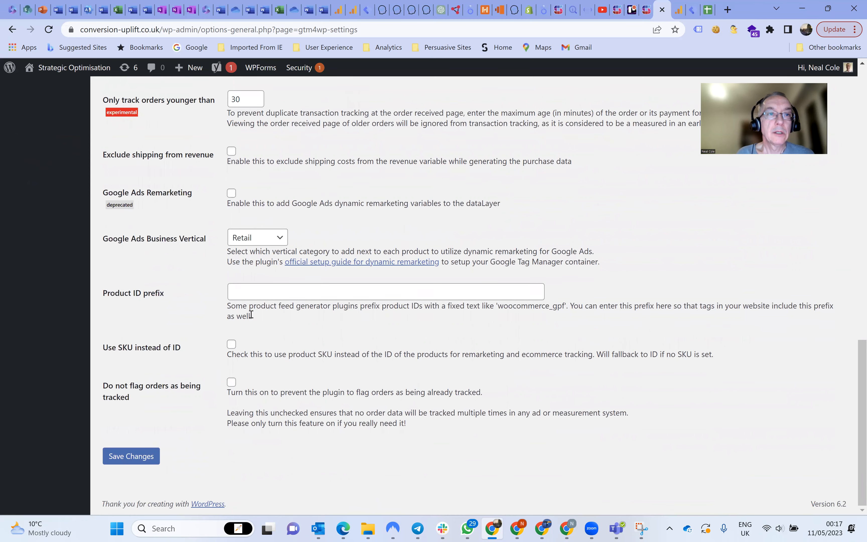
{"action": "left_click", "coordinate": [142, 459]}
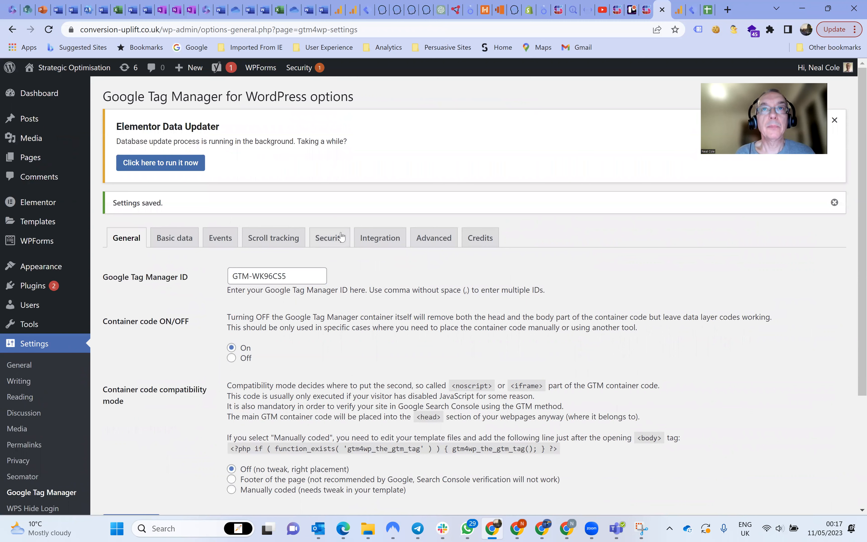
Step: Switch back to the Tag Manager workspace showing the container's tags
{"action": "left_click", "coordinate": [691, 15]}
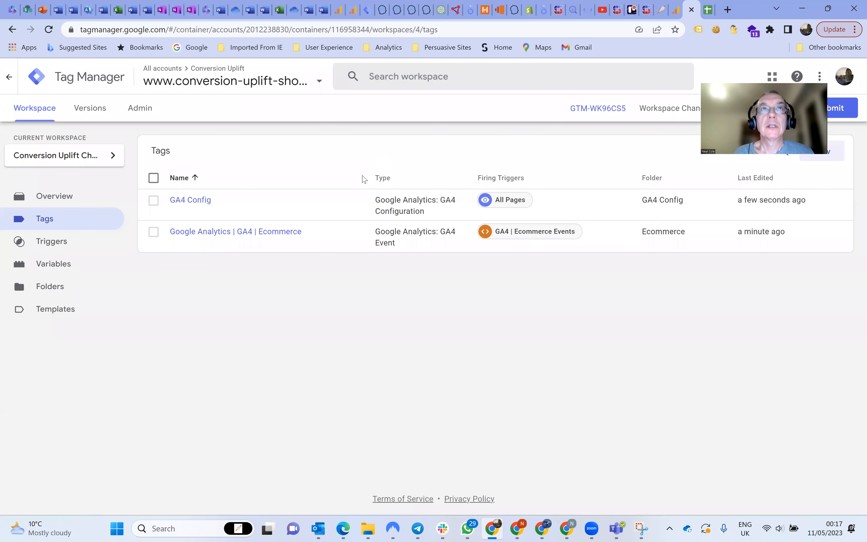